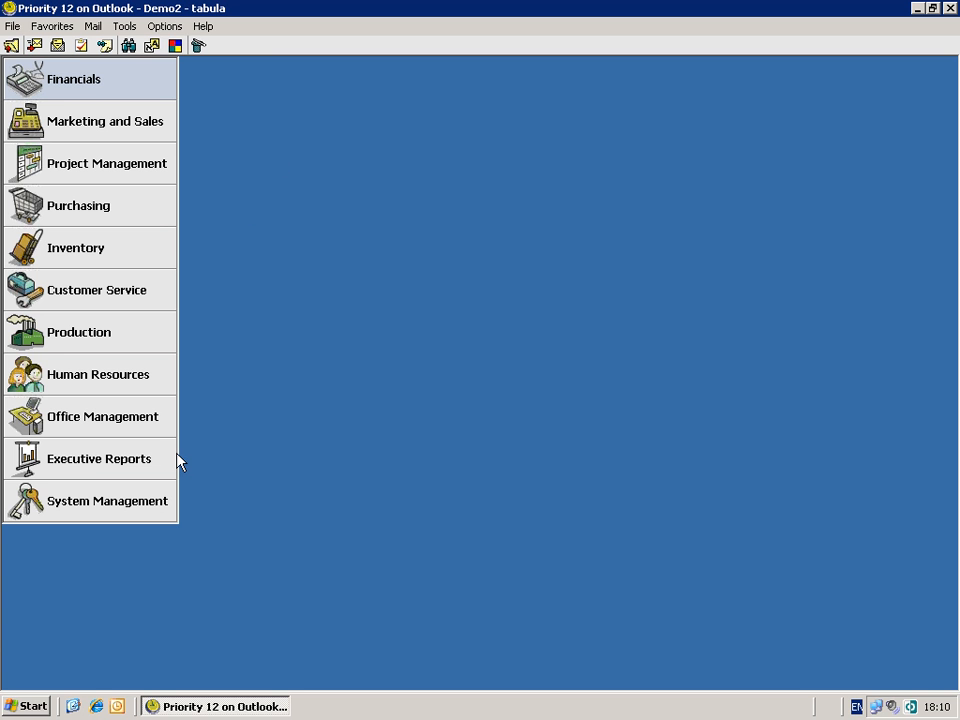
- Open the Users form under System Management > System Maintenance
left_click(154, 515)
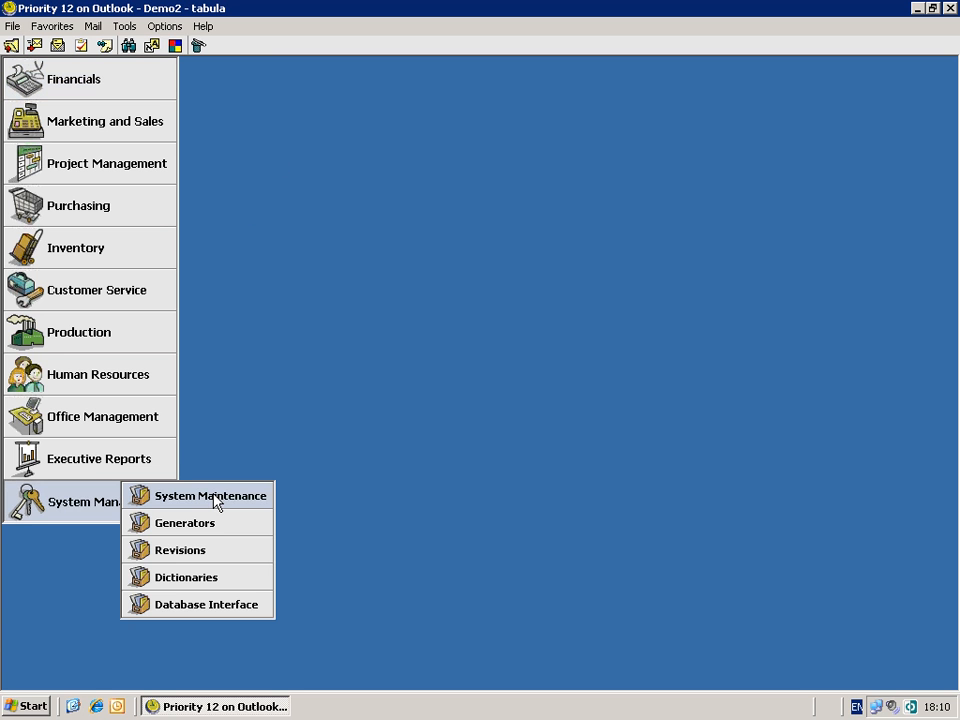
left_click(222, 498)
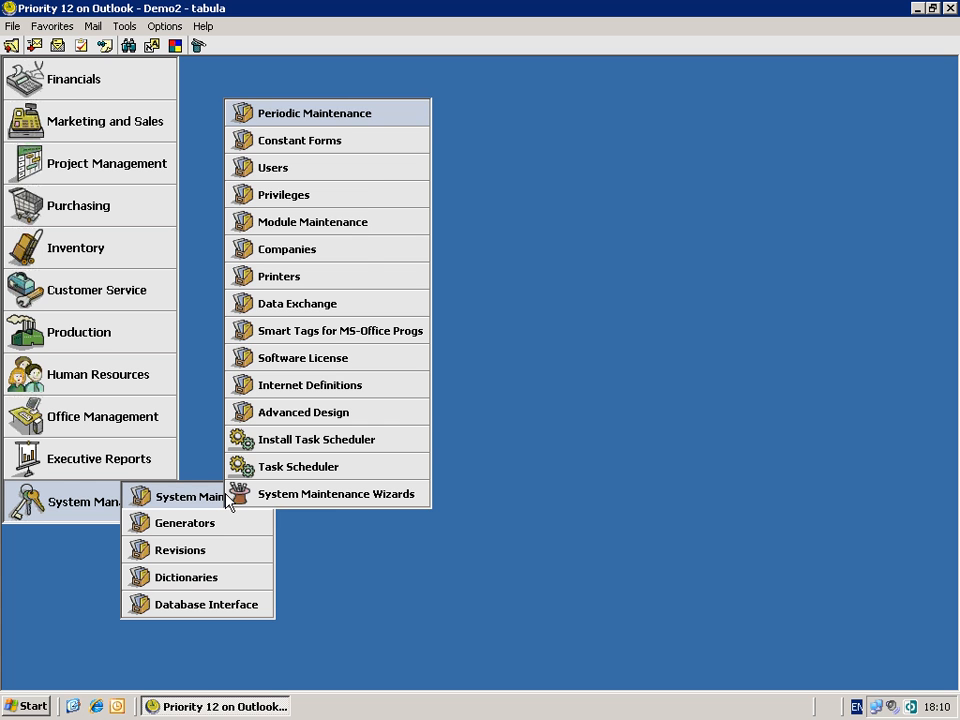
left_click(373, 168)
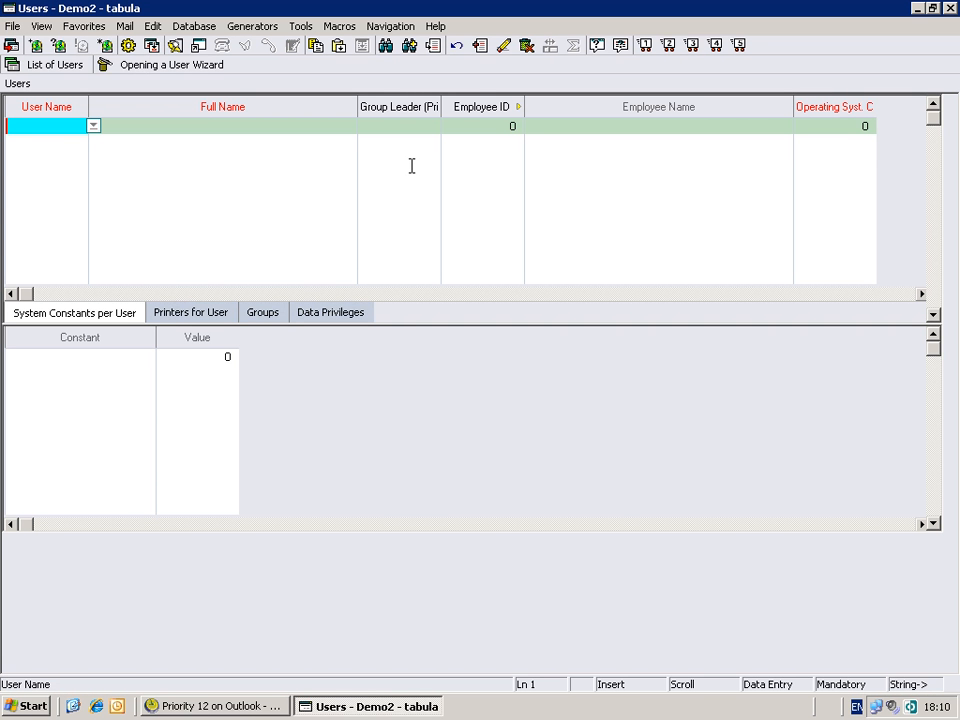
- Enter user Warehs with full name Warehouse Manager, acknowledge the personnel reminder, and close the form
type("to")
type("re")
type("hs")
key("Tab")
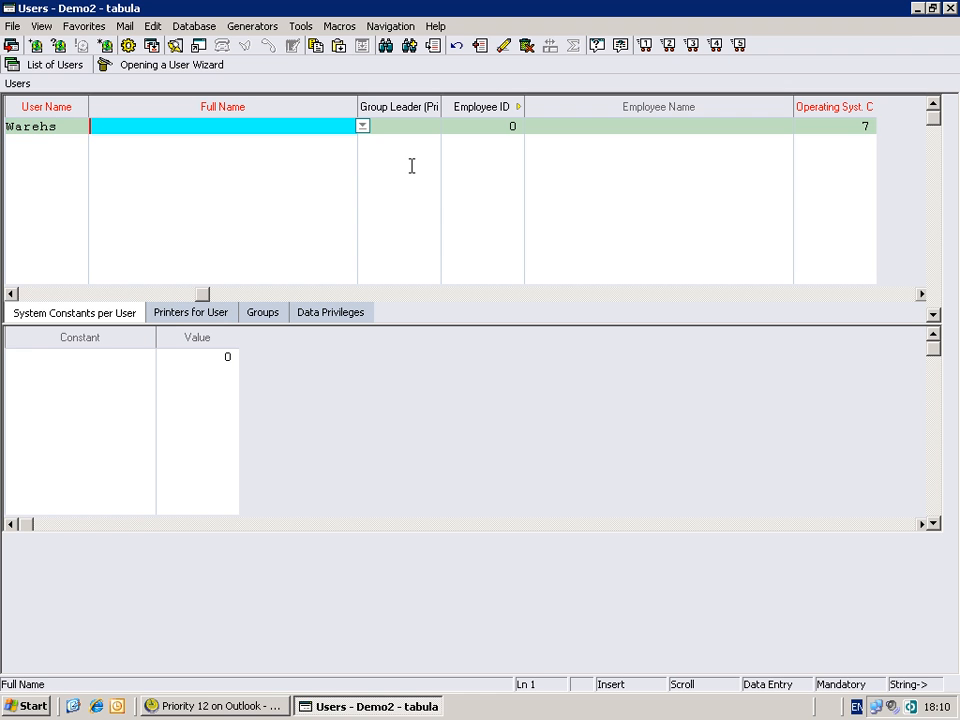
type("Warehouse ")
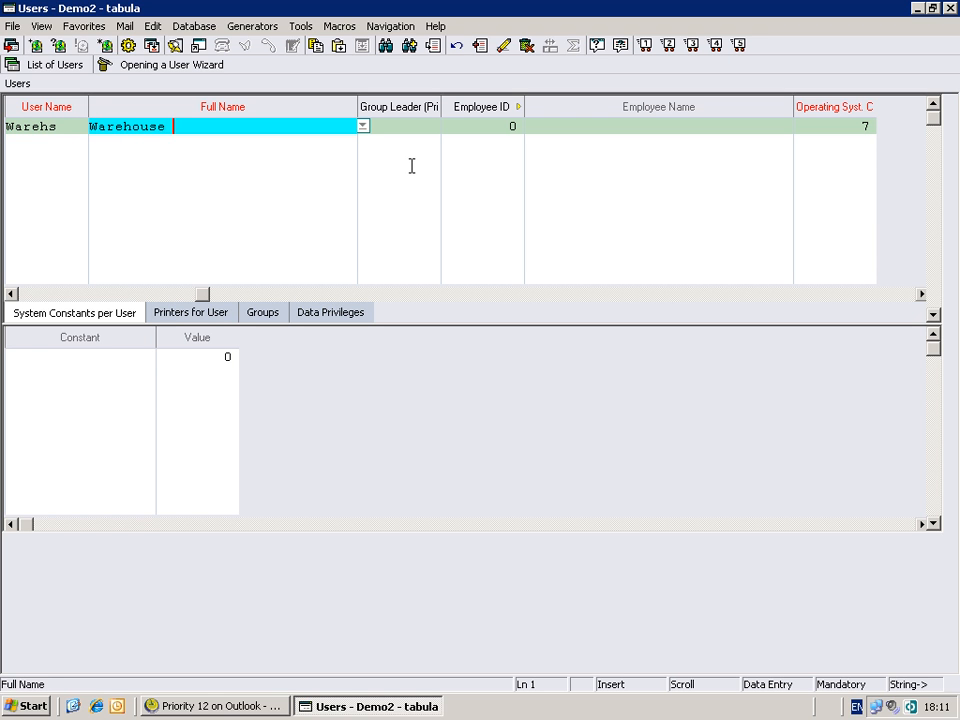
type("Manager")
key("Tab")
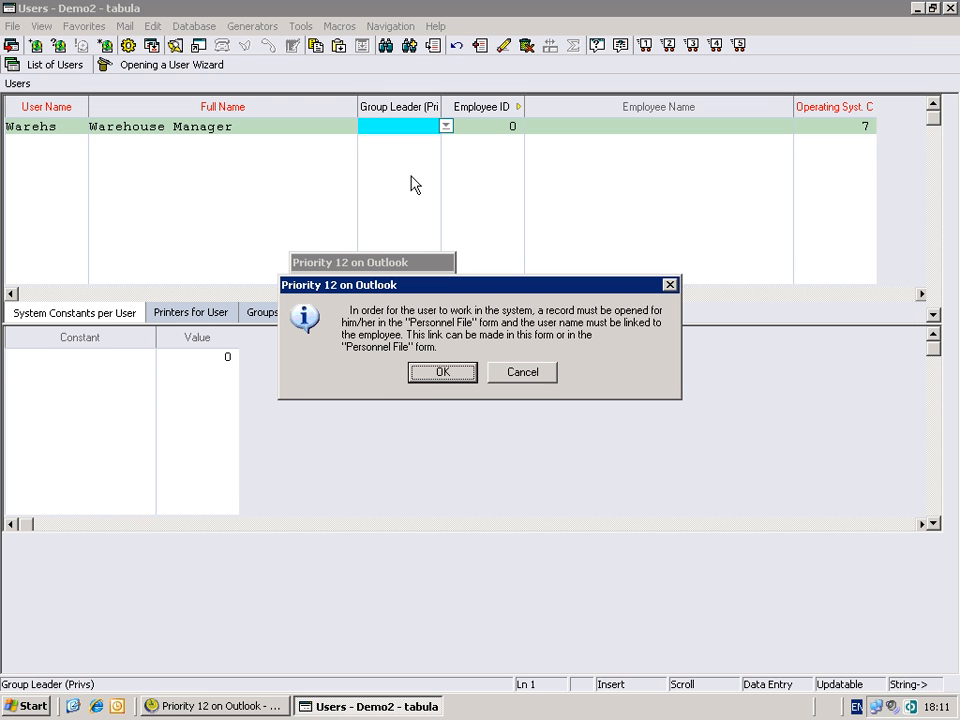
left_click(438, 373)
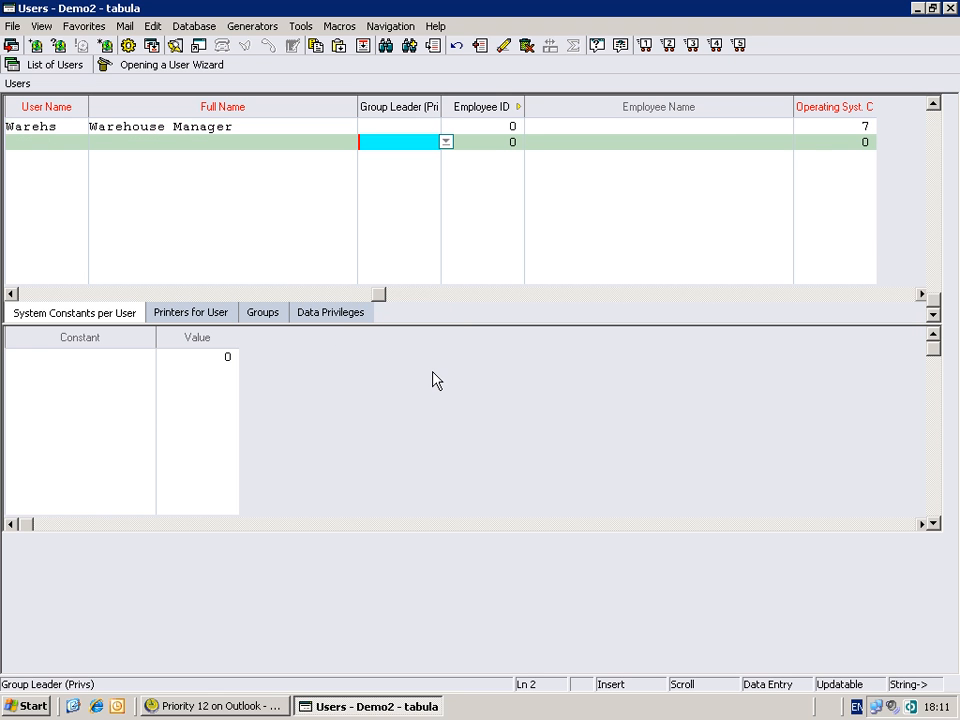
left_click(951, 9)
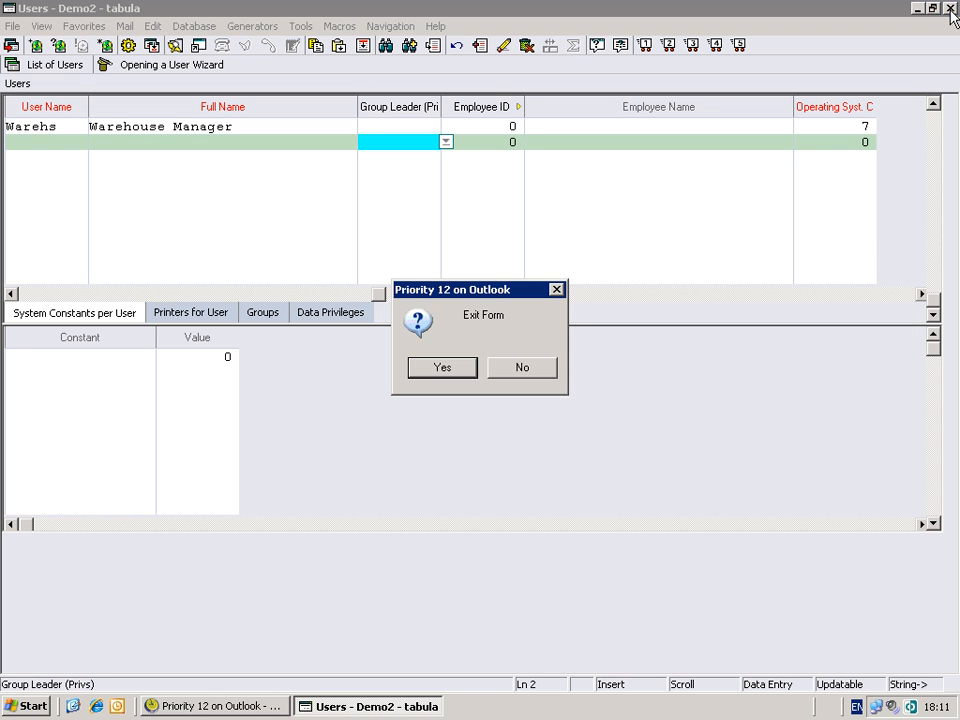
- Confirm exiting Users and run the Privilege Explorer with Warehs as group leader
left_click(463, 369)
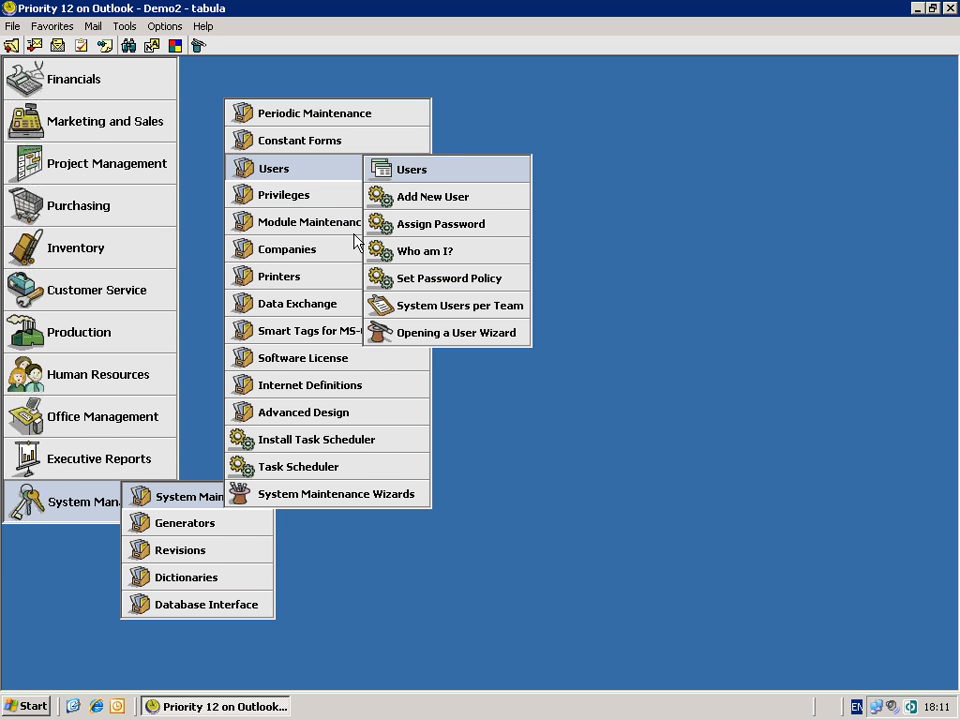
mouse_move(337, 200)
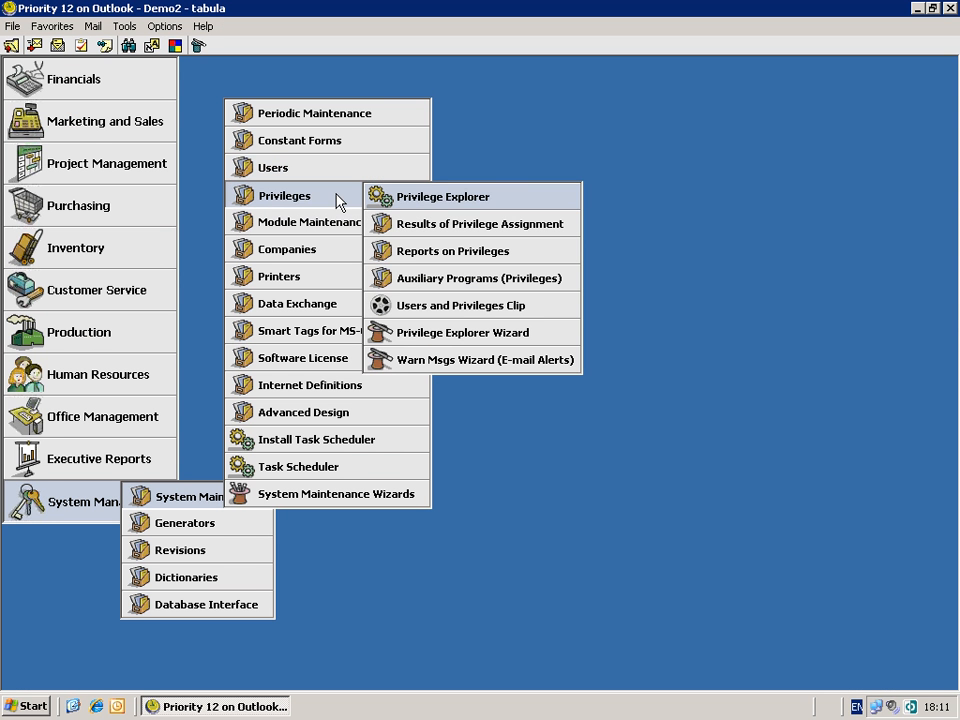
left_click(410, 198)
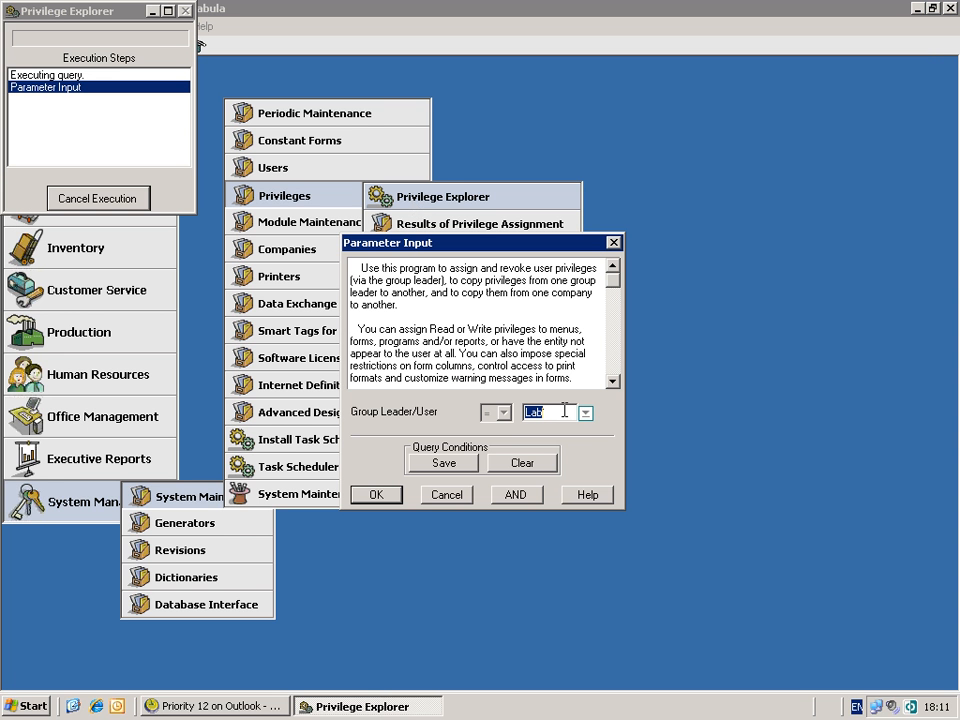
left_click(586, 415)
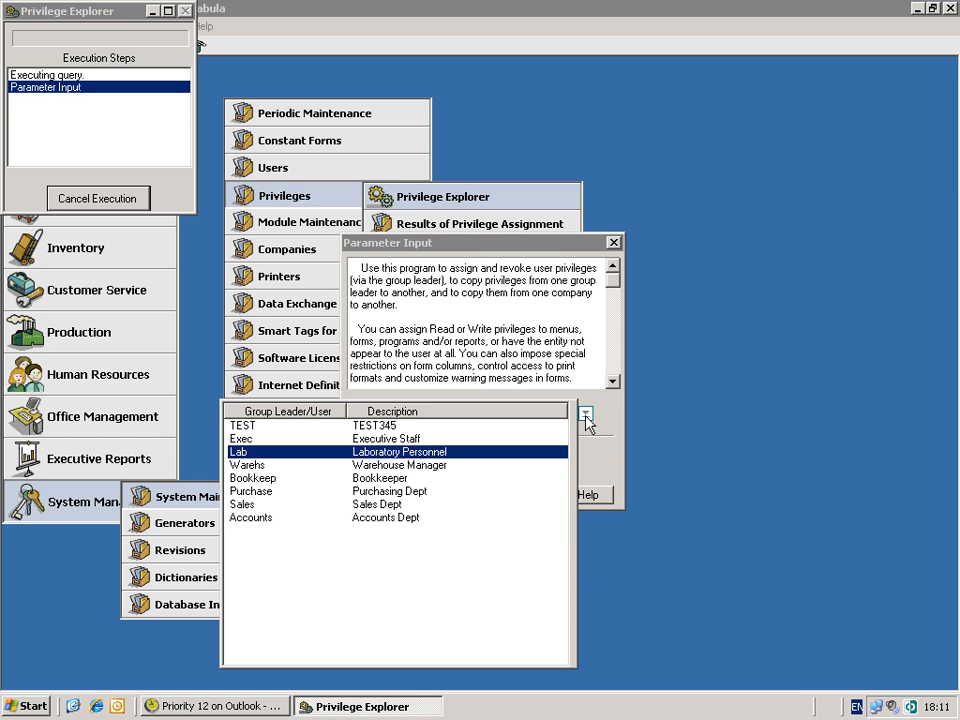
left_click(256, 465)
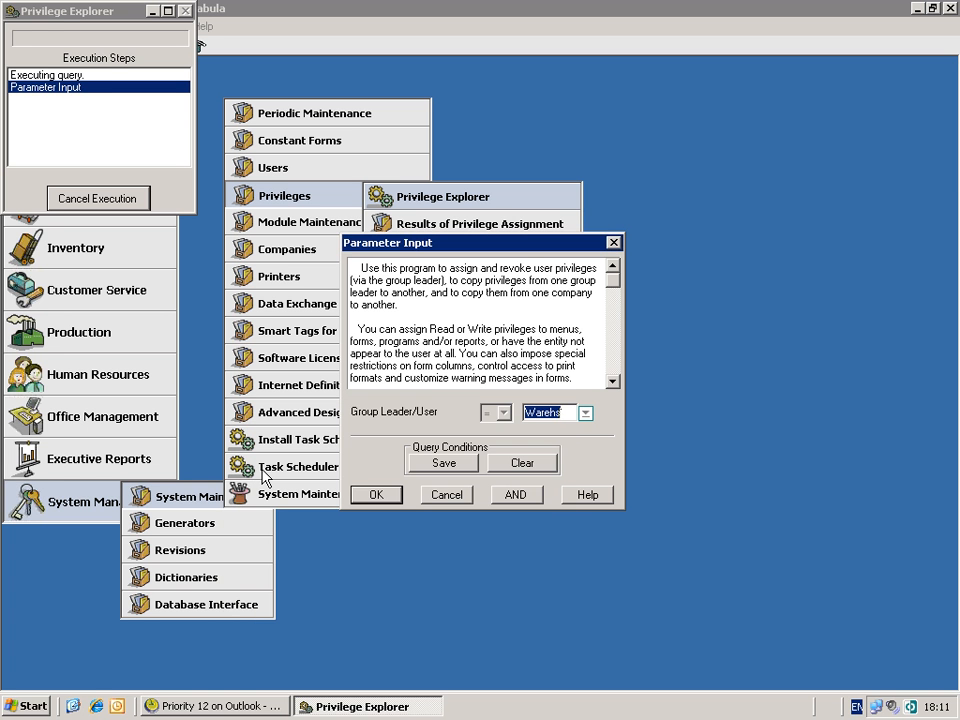
left_click(380, 494)
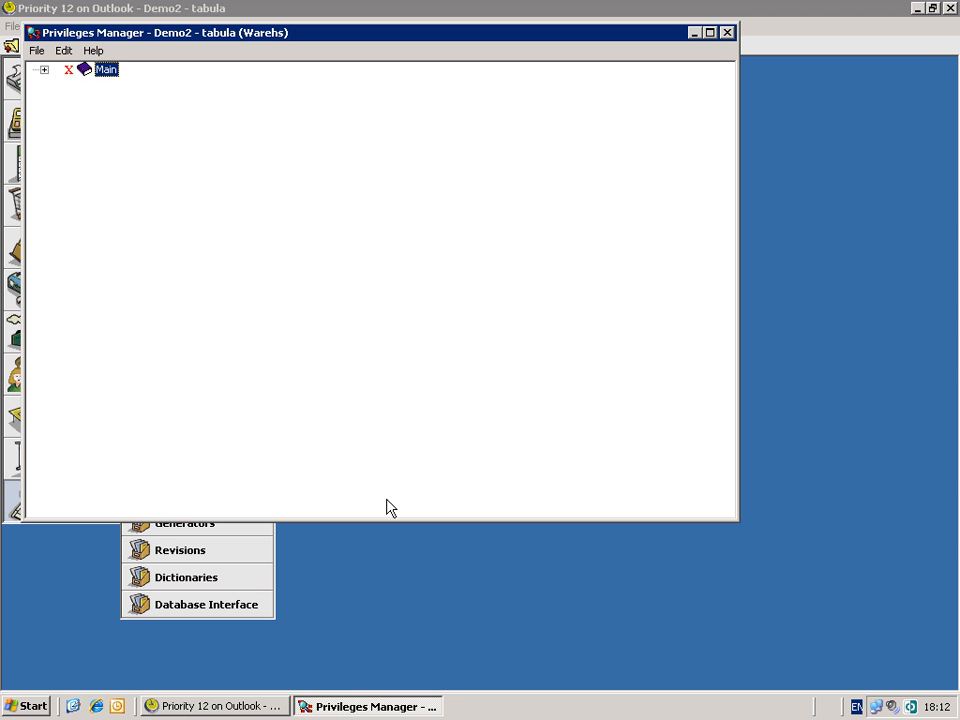
- Grant Warehs write privilege on the whole Main menu, then revoke Financials
right_click(109, 70)
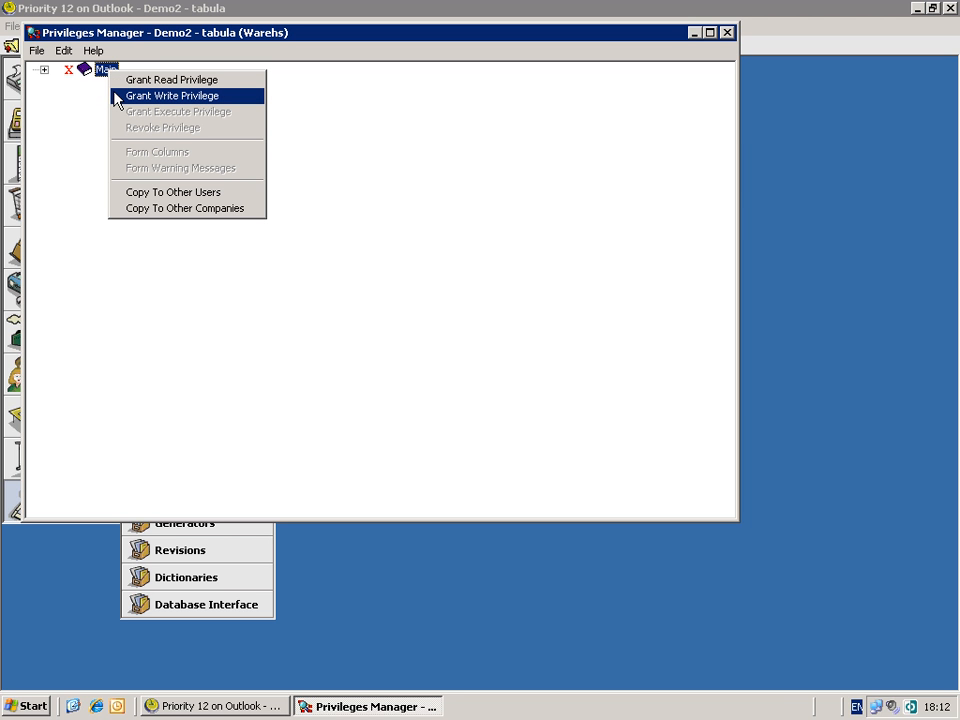
left_click(122, 95)
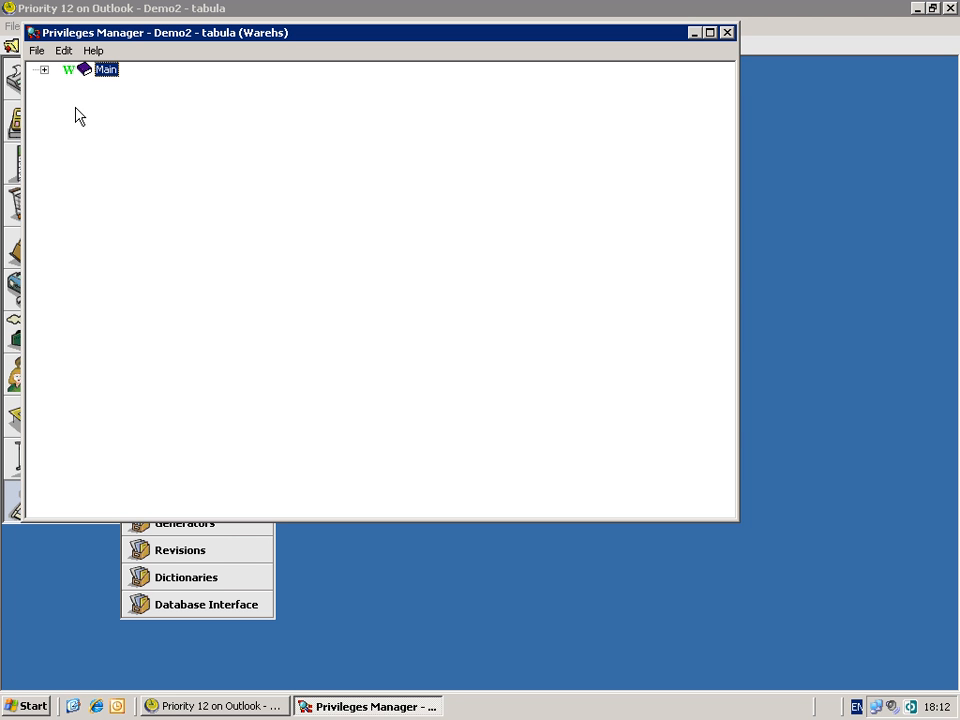
left_click(44, 70)
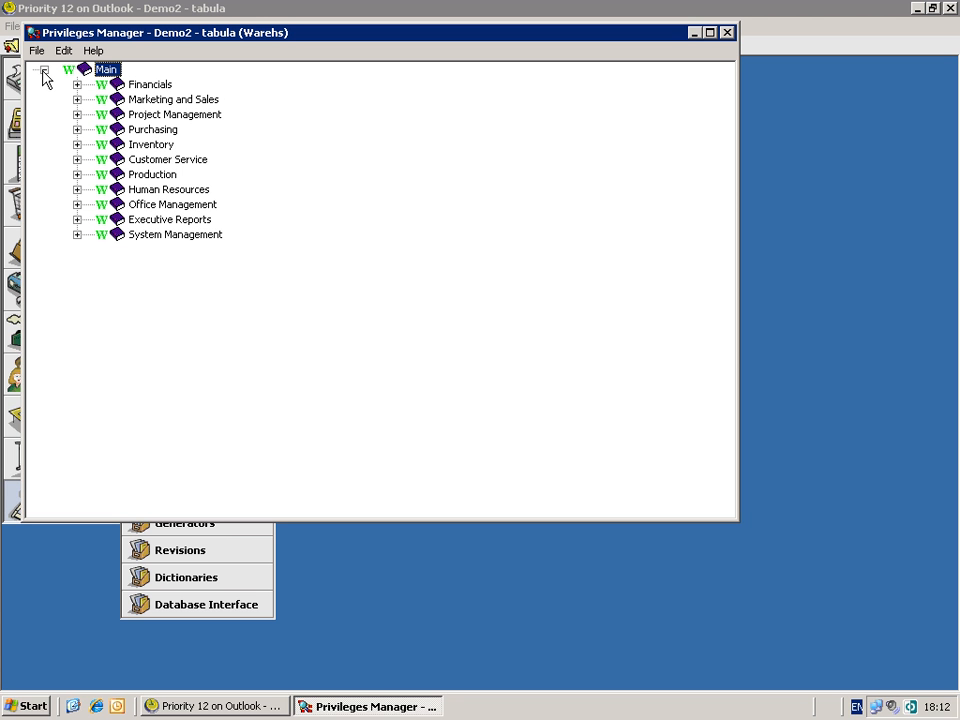
right_click(141, 87)
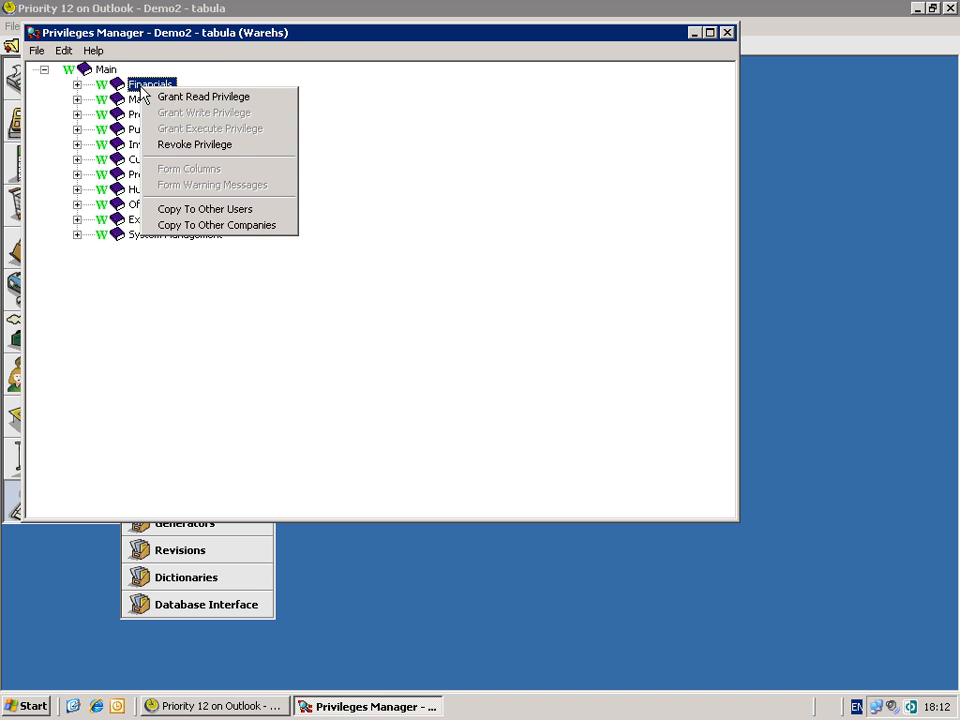
left_click(166, 145)
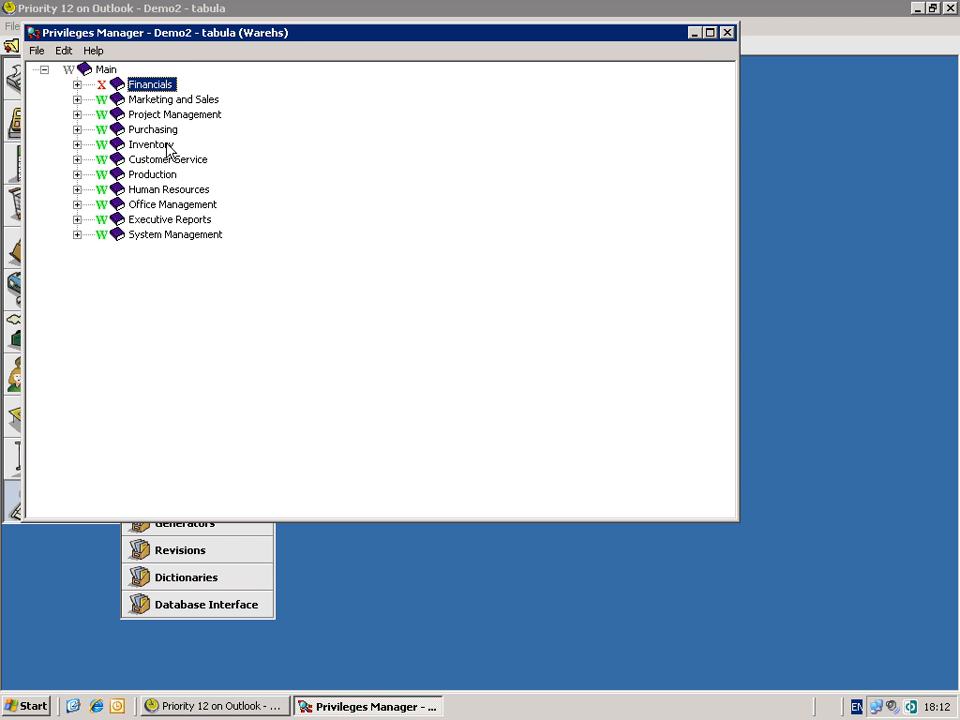
- Expand Inventory > Inventory Transactions > Sales Inventory Transactions and select Customer Shipments
left_click(77, 145)
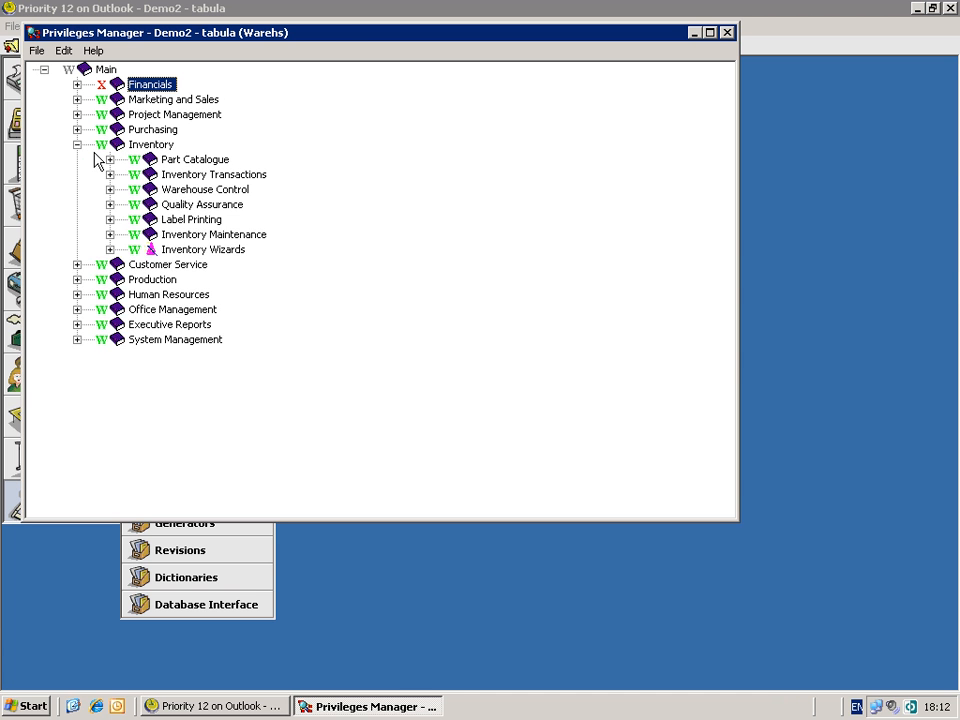
left_click(110, 175)
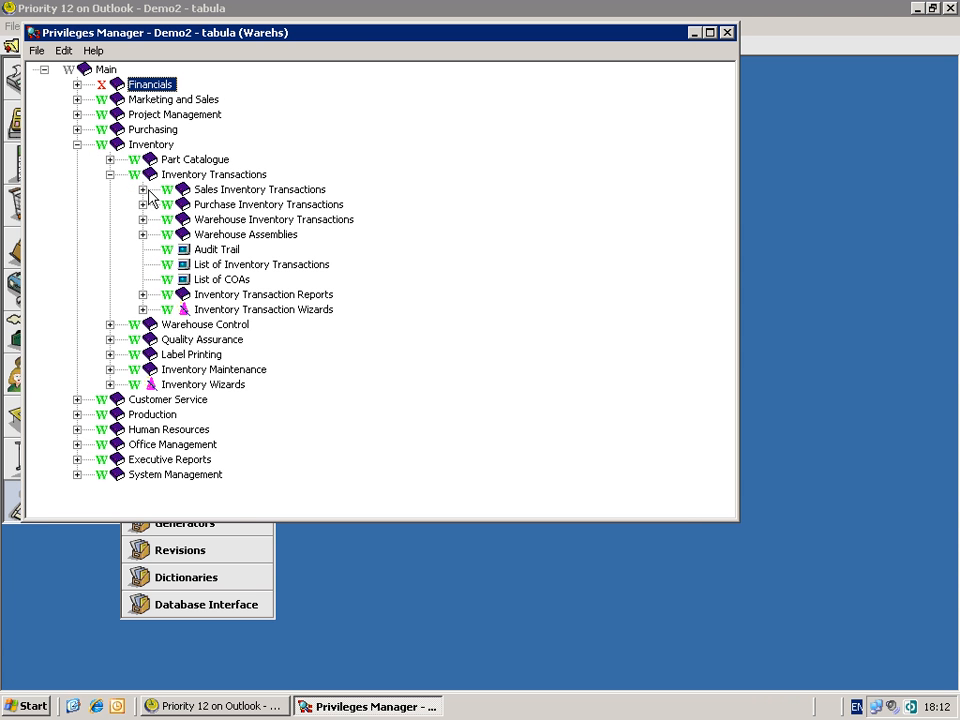
left_click(142, 190)
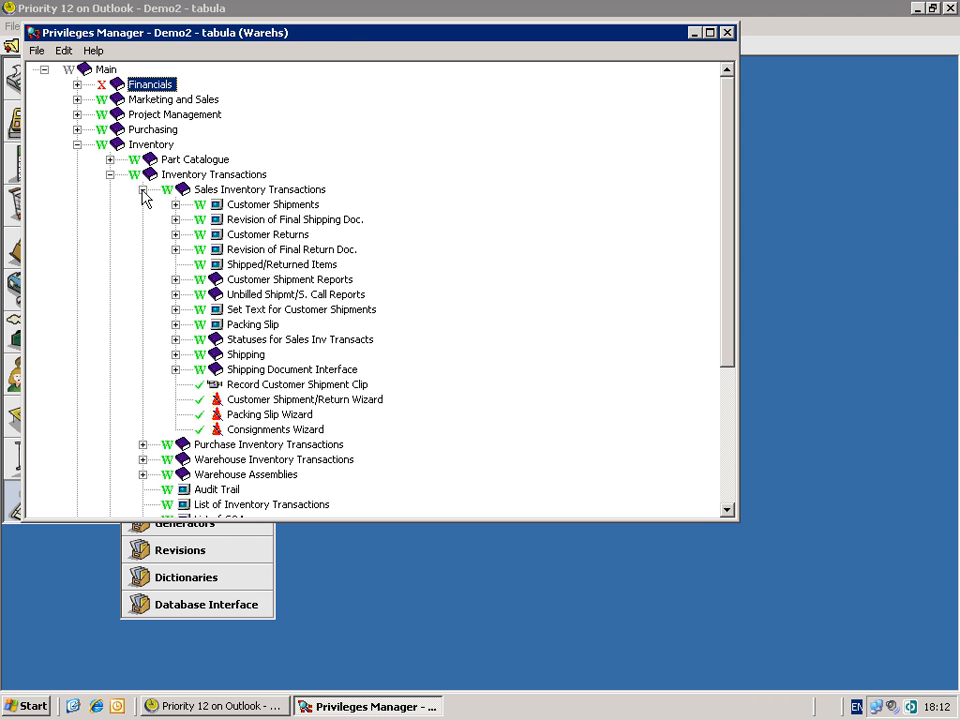
left_click(277, 205)
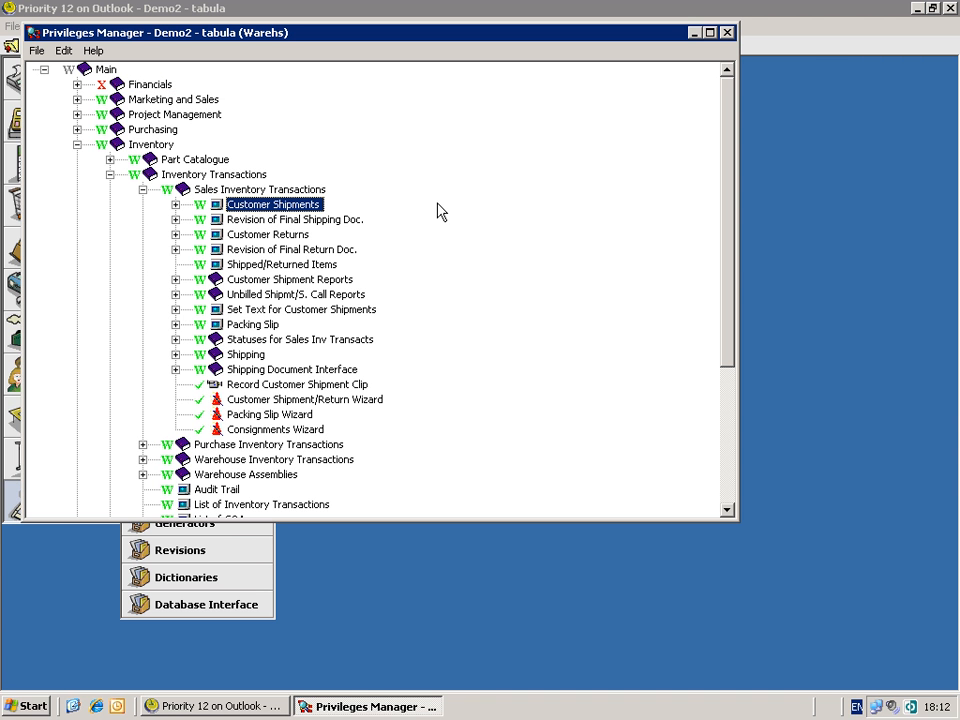
- Mark the Sales Rep Number column of Customer Shipments as Mandatory and confirm
right_click(279, 203)
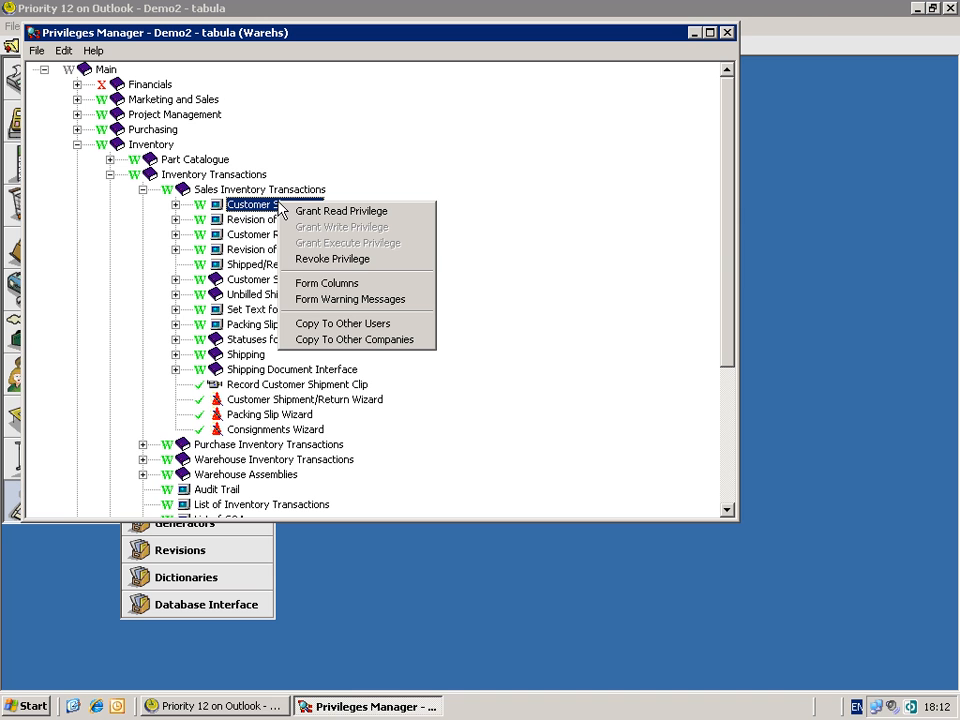
left_click(293, 287)
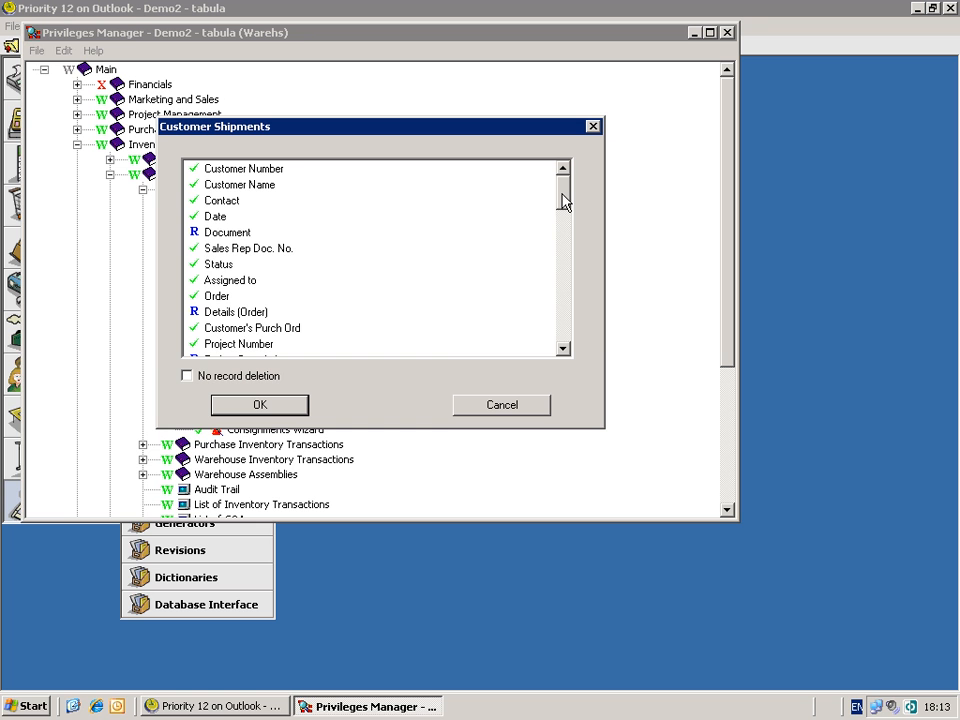
left_click_drag(562, 202, 563, 348)
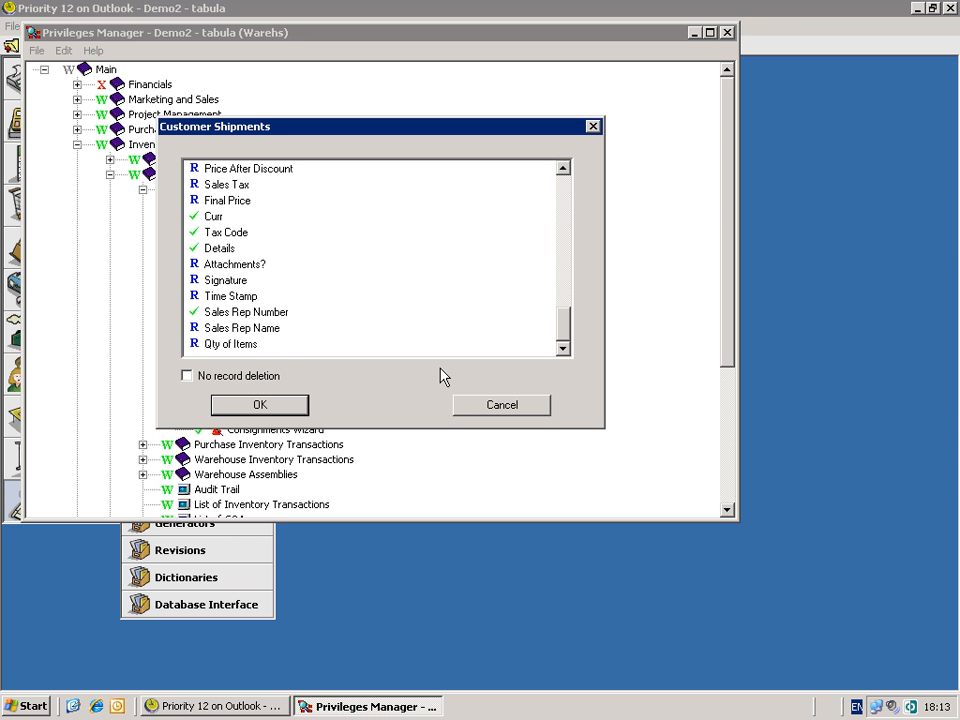
left_click(236, 313)
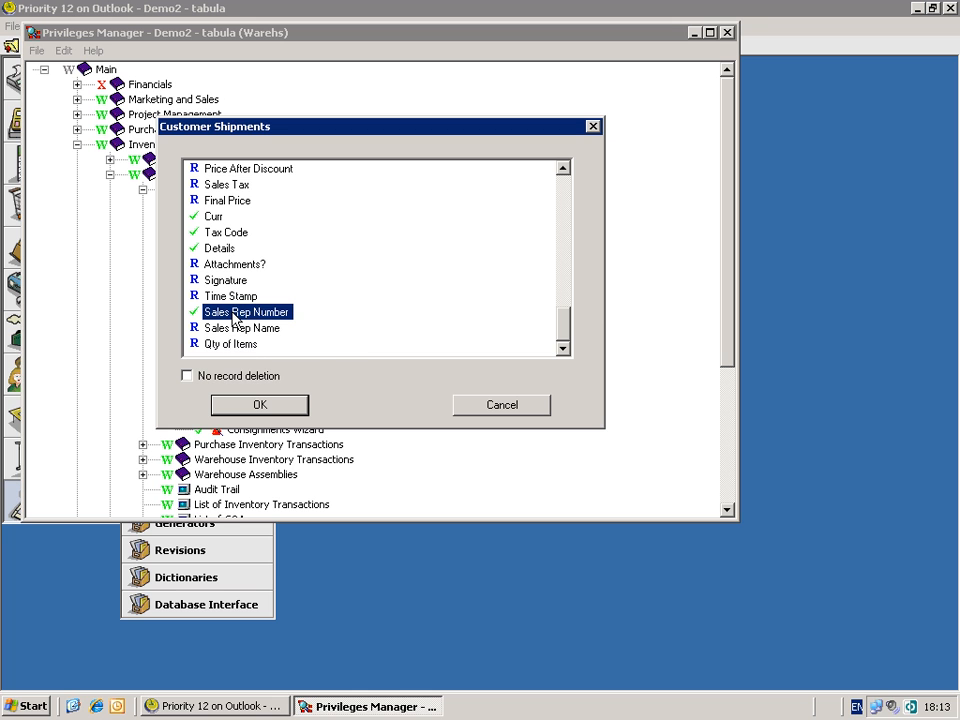
right_click(236, 318)
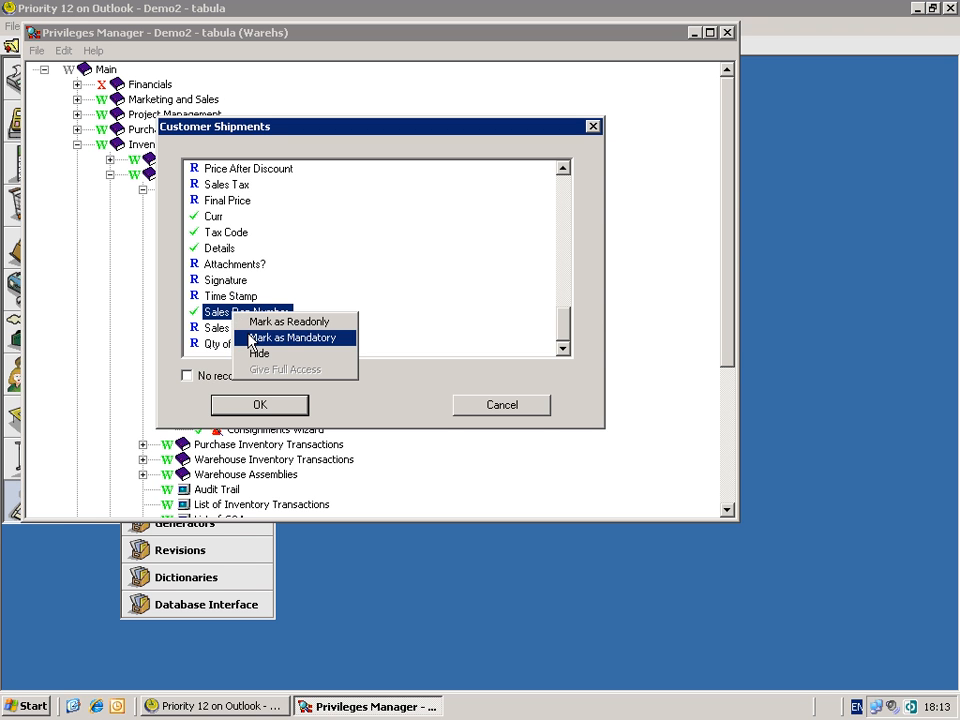
left_click(251, 339)
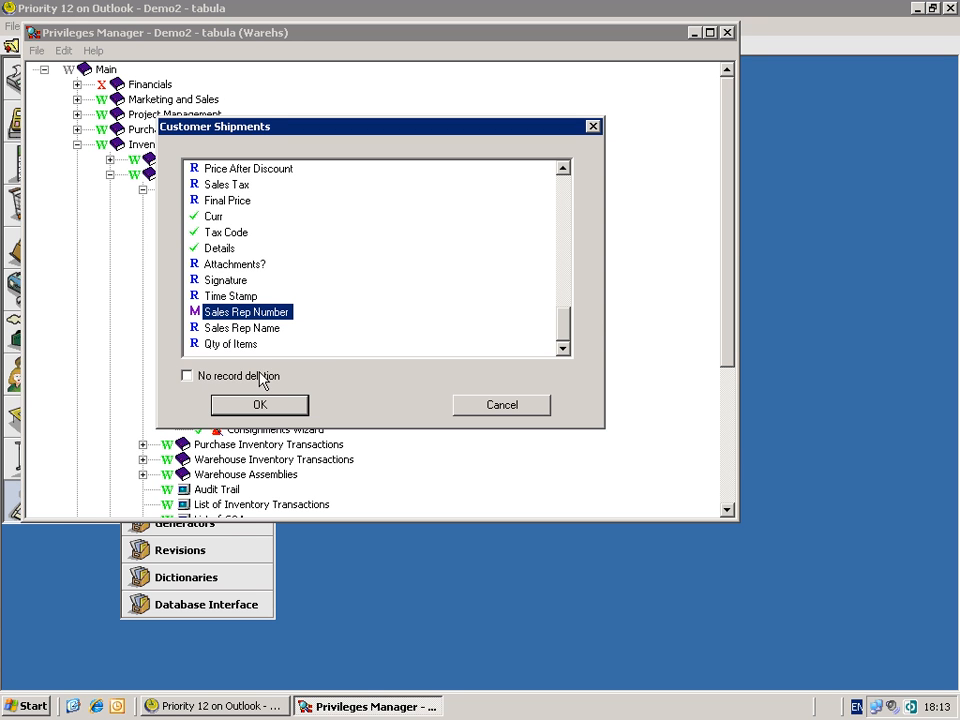
left_click(277, 412)
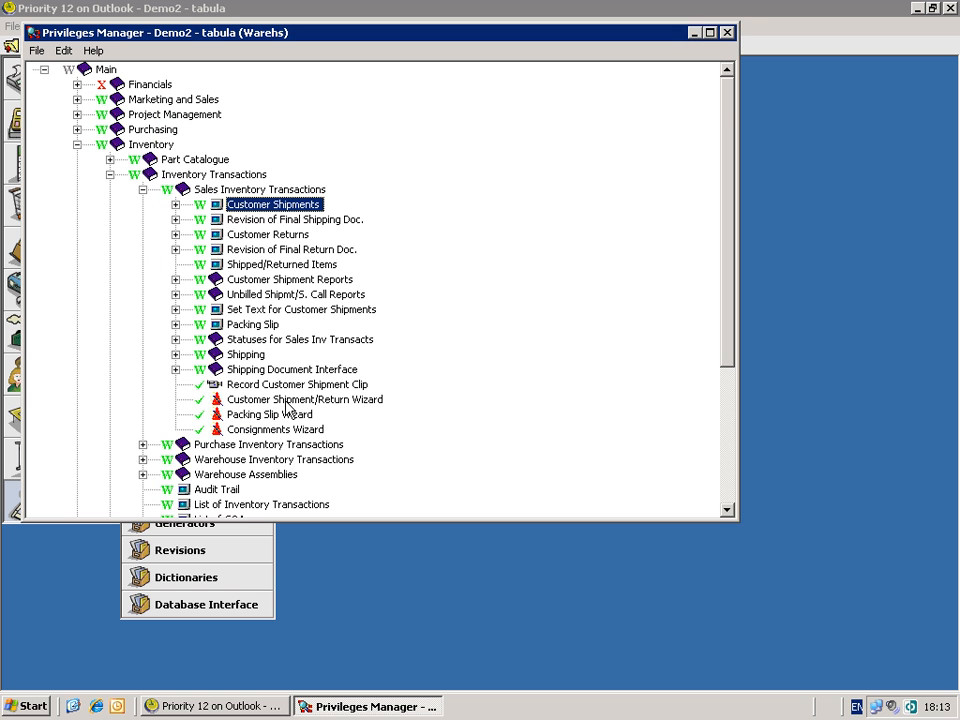
- Set the Unit Price column in Shipped Items to Readonly and confirm
left_click(176, 205)
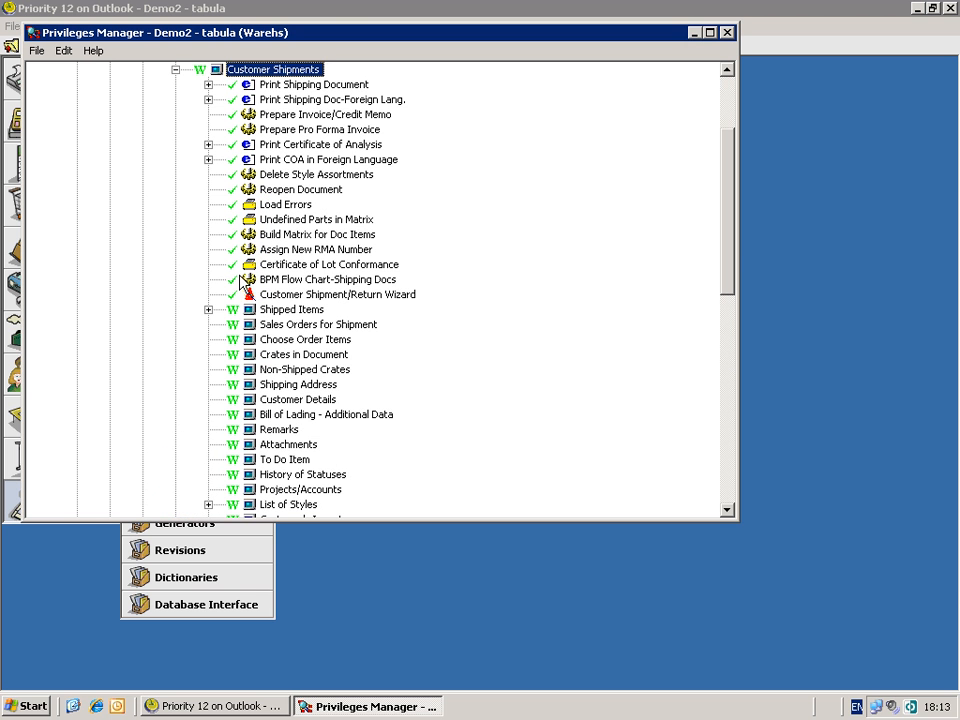
left_click(281, 312)
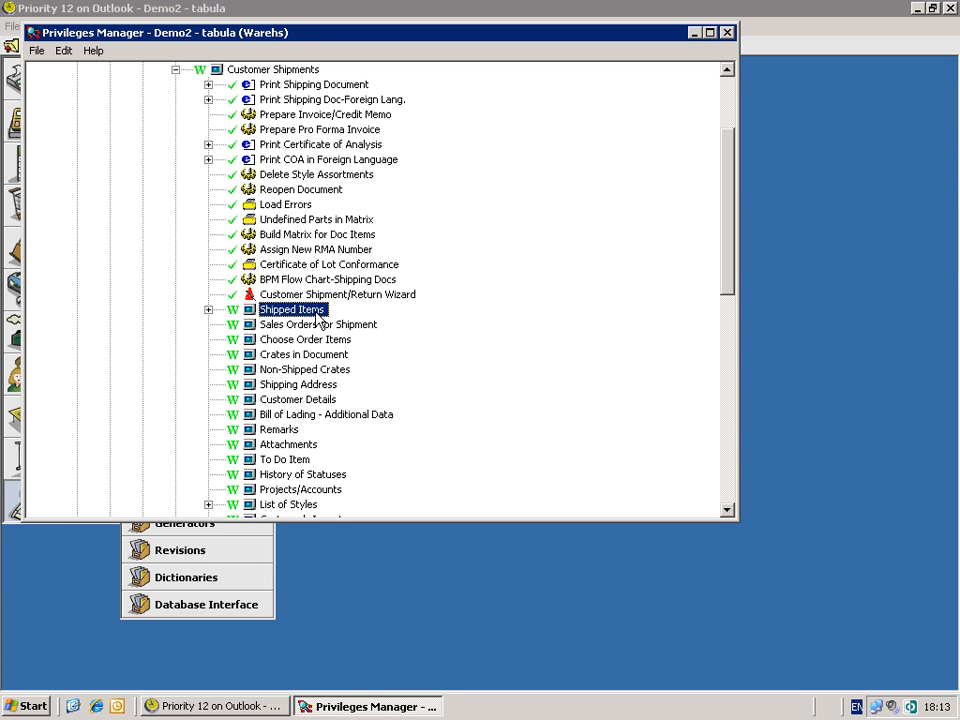
right_click(316, 318)
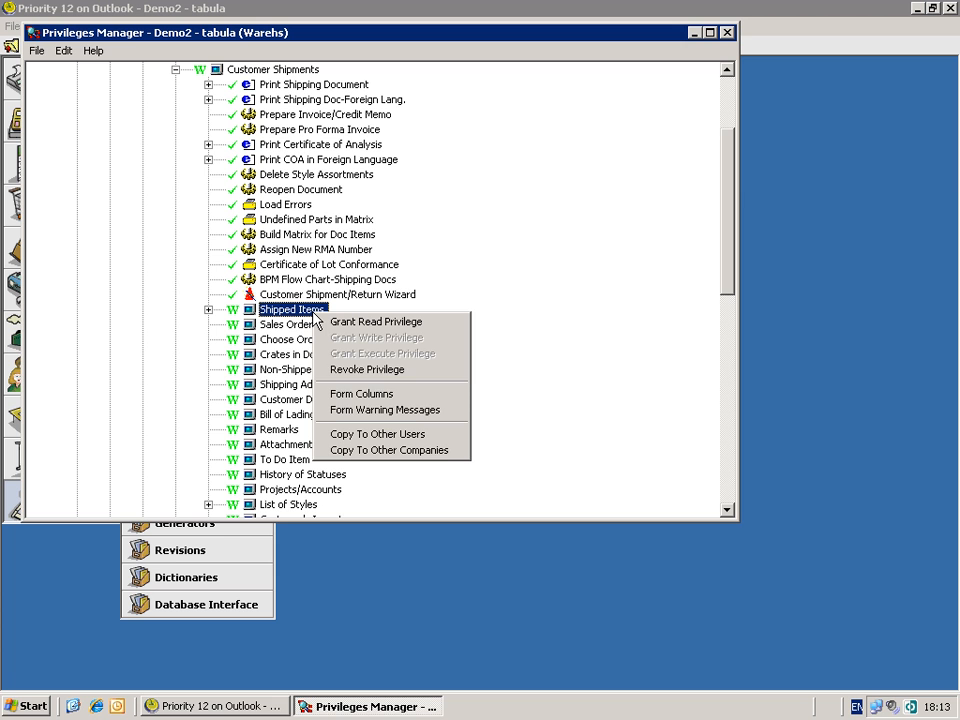
left_click(326, 397)
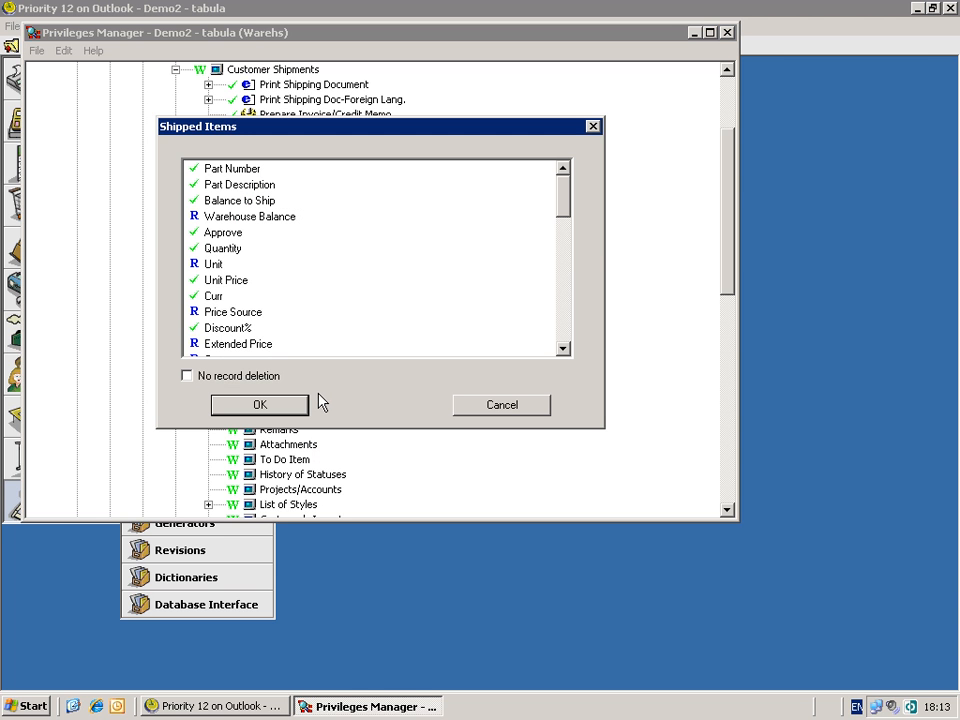
left_click(230, 285)
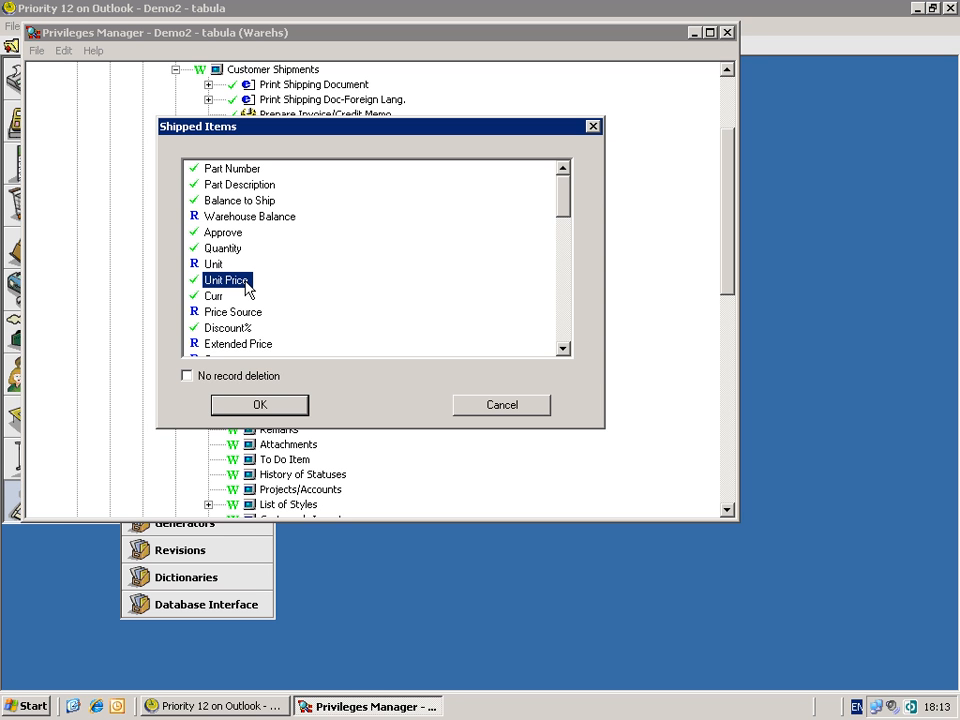
right_click(246, 284)
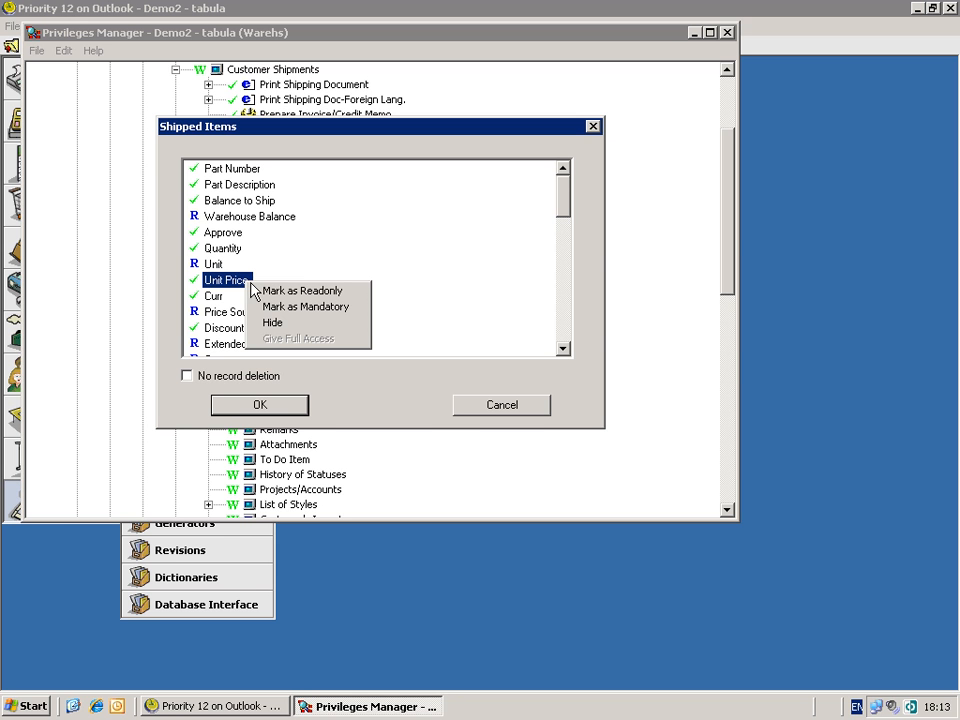
left_click(266, 291)
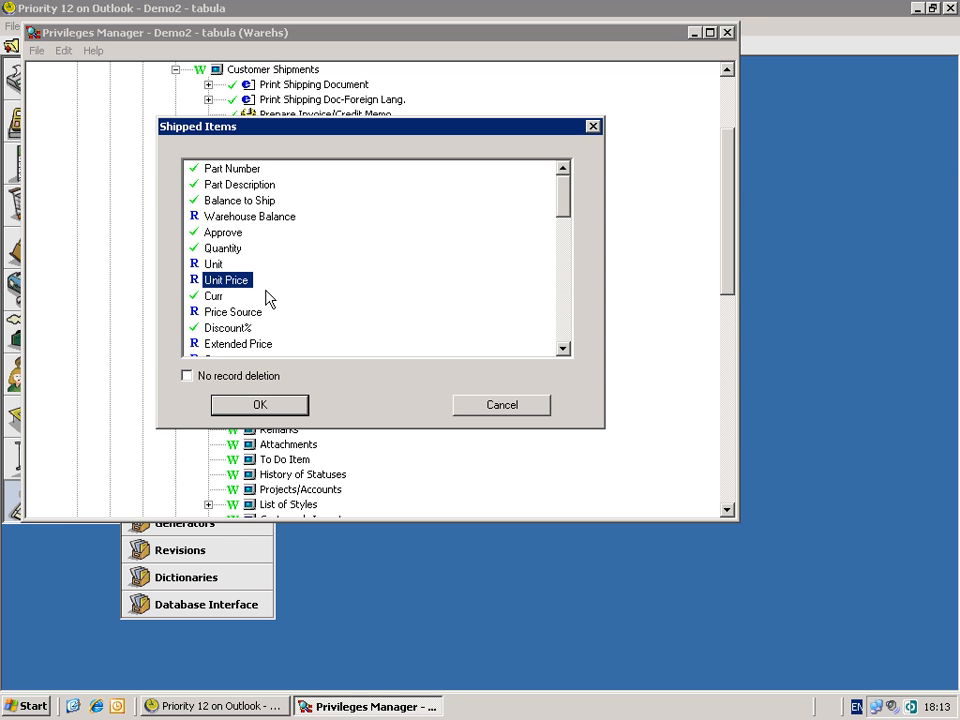
left_click(284, 406)
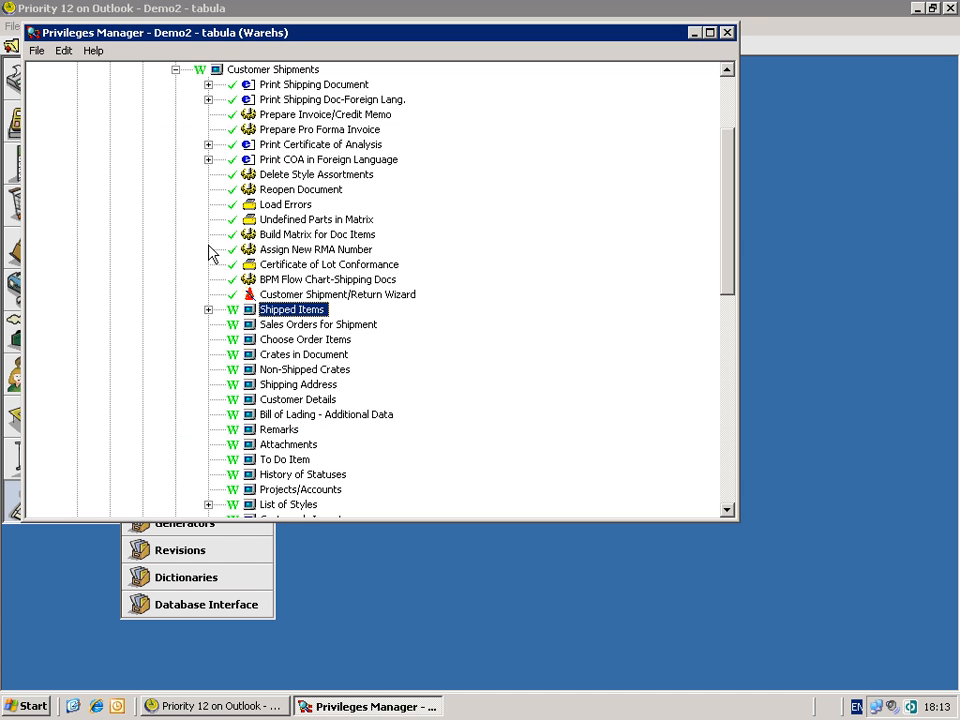
- Make Shipped Items' insufficient warehouse balance warning an Error Message, then collapse Customer Shipments
right_click(296, 318)
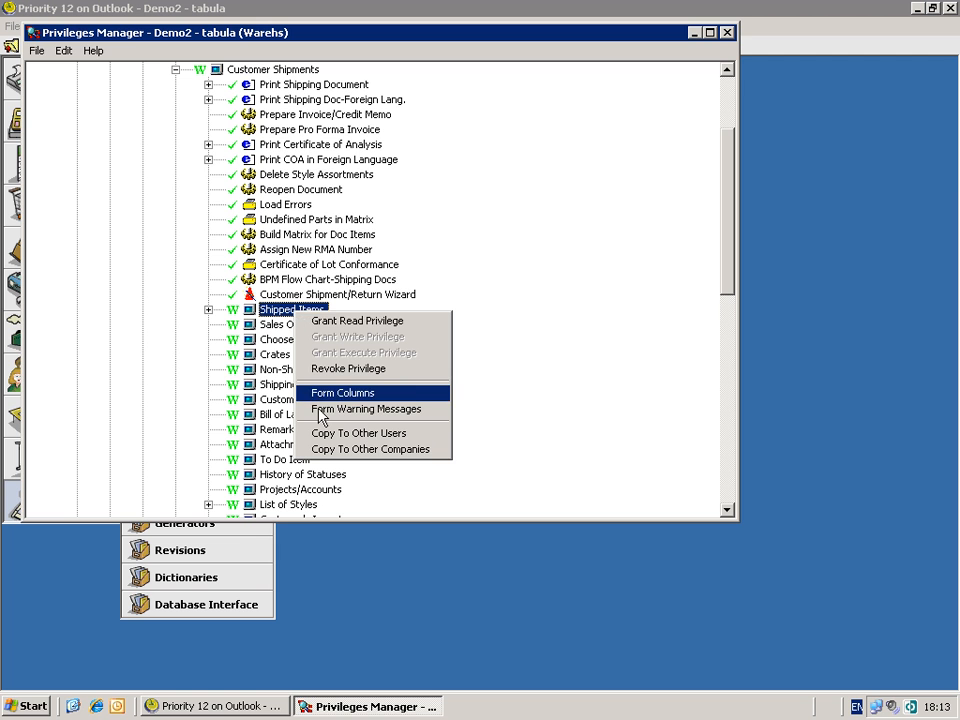
left_click(320, 409)
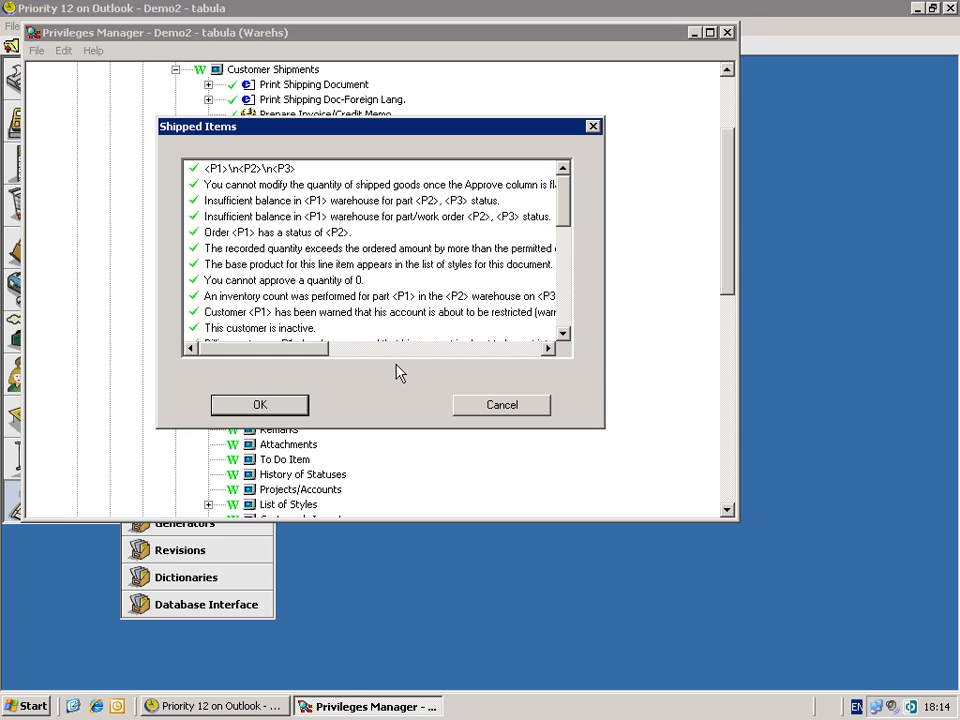
left_click(240, 206)
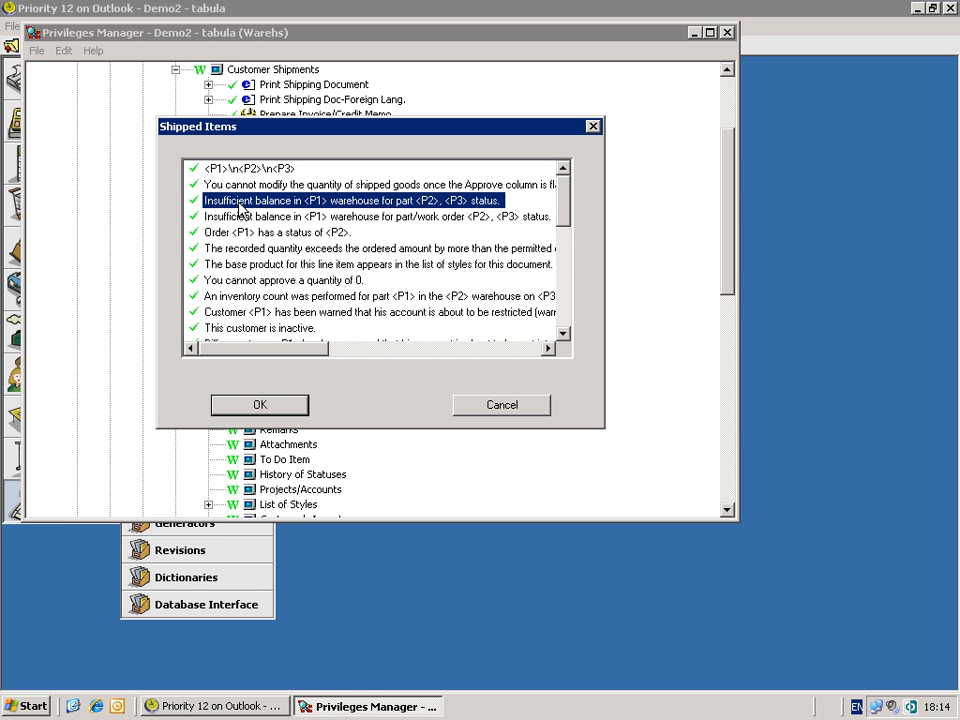
right_click(367, 205)
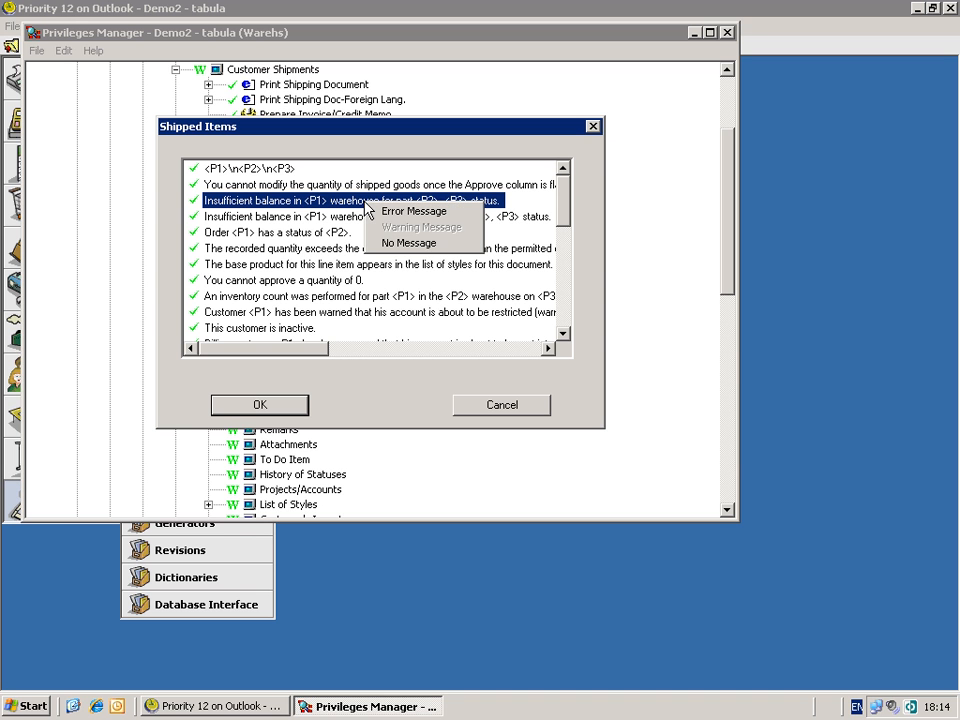
left_click(392, 212)
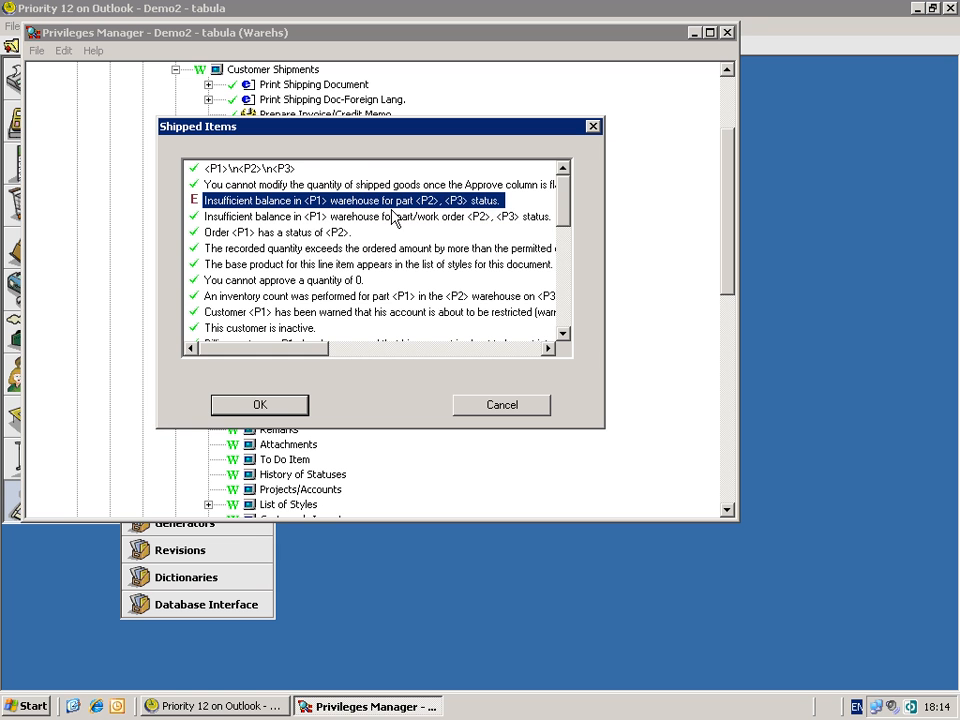
left_click(279, 405)
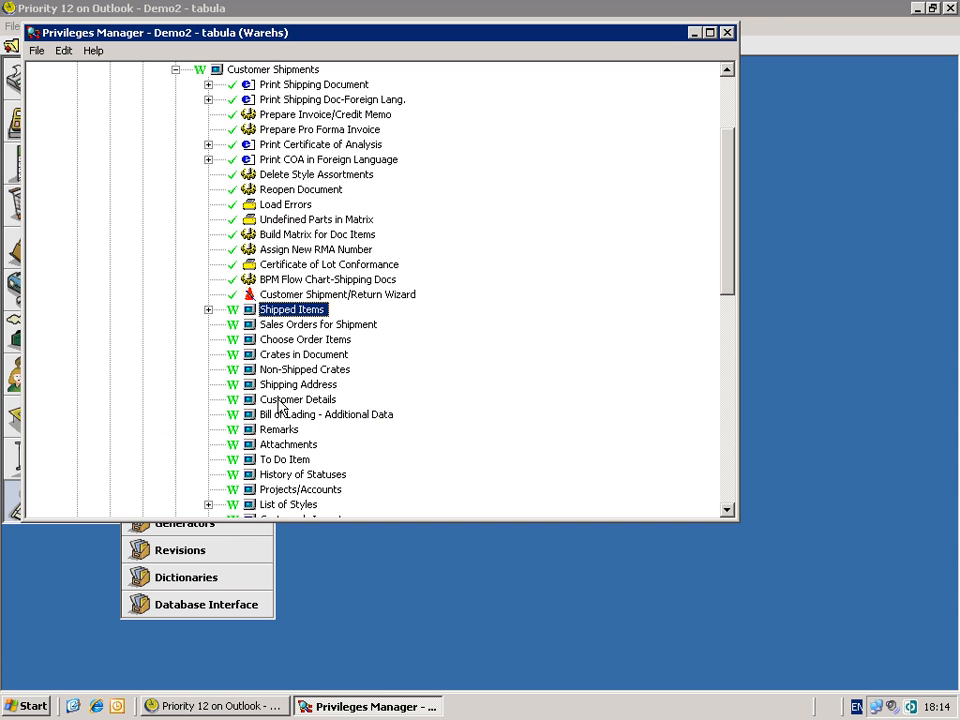
left_click(176, 70)
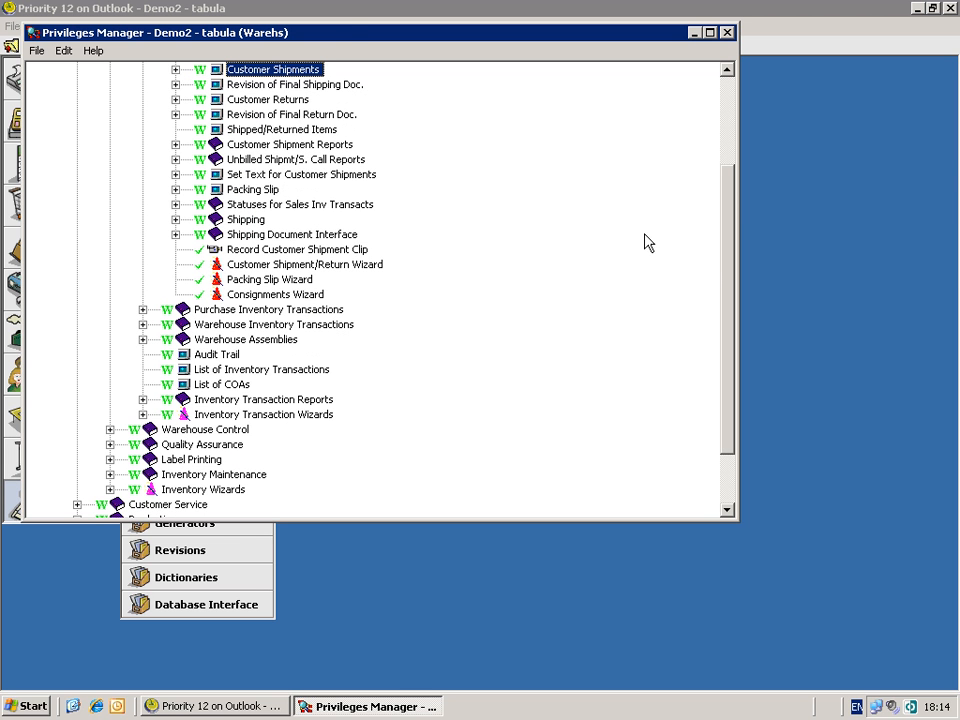
left_click_drag(726, 261, 730, 212)
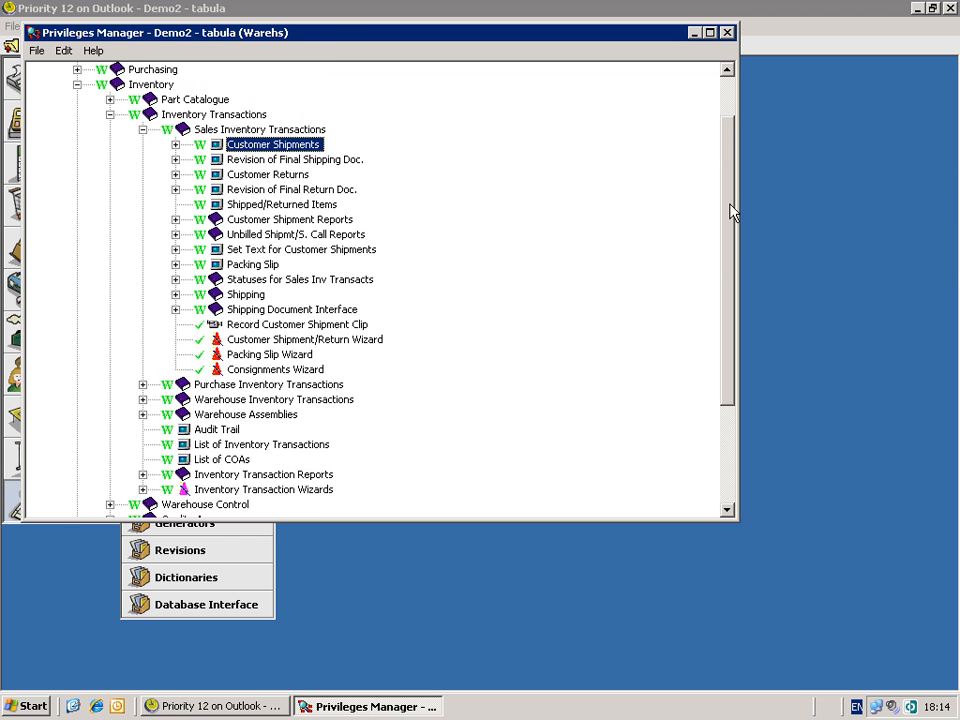
right_click(292, 148)
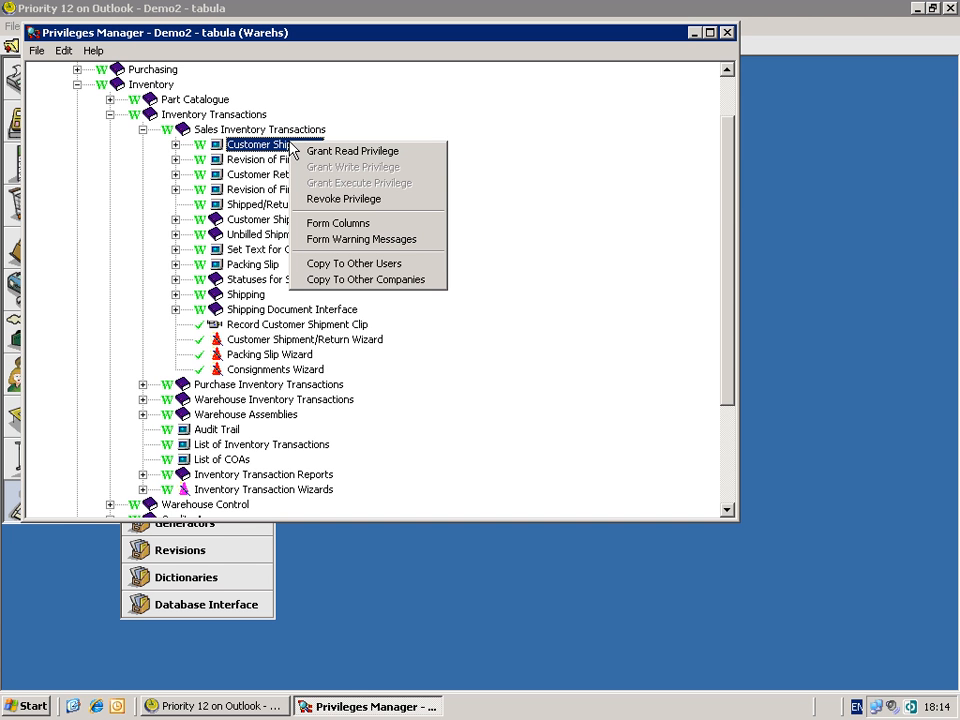
left_click(326, 264)
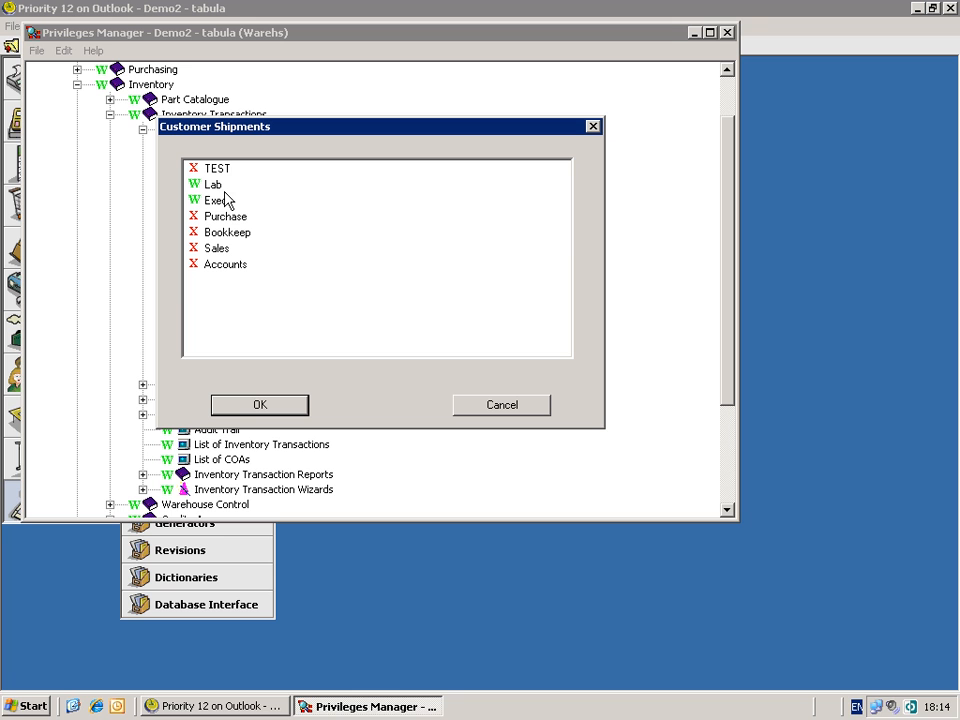
left_click(250, 186)
left_click(212, 201, "ctrl")
left_click(479, 410)
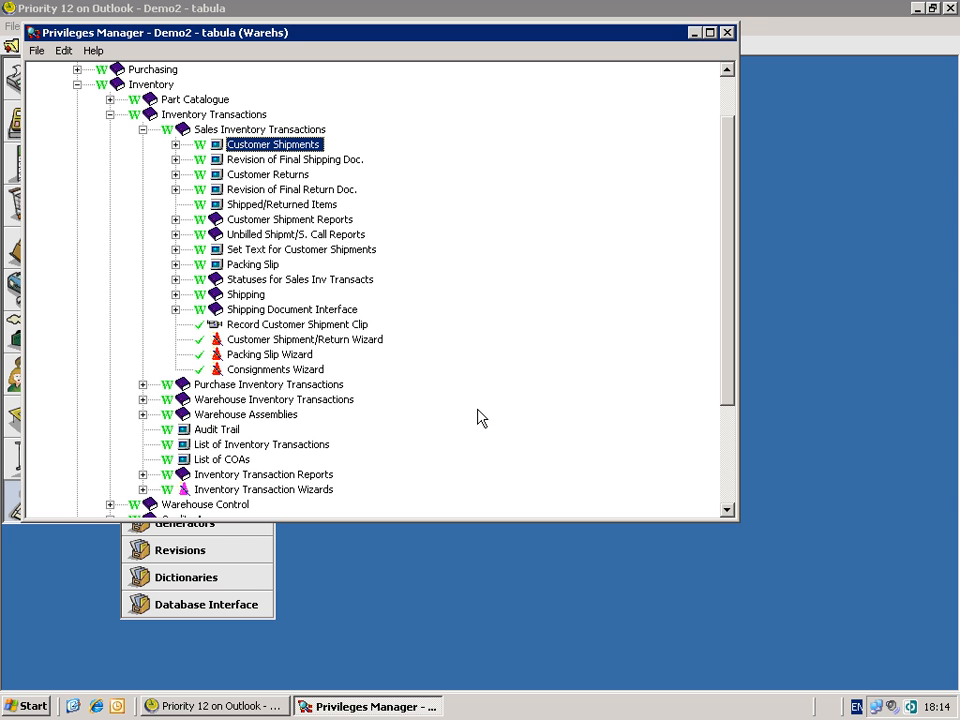
right_click(279, 147)
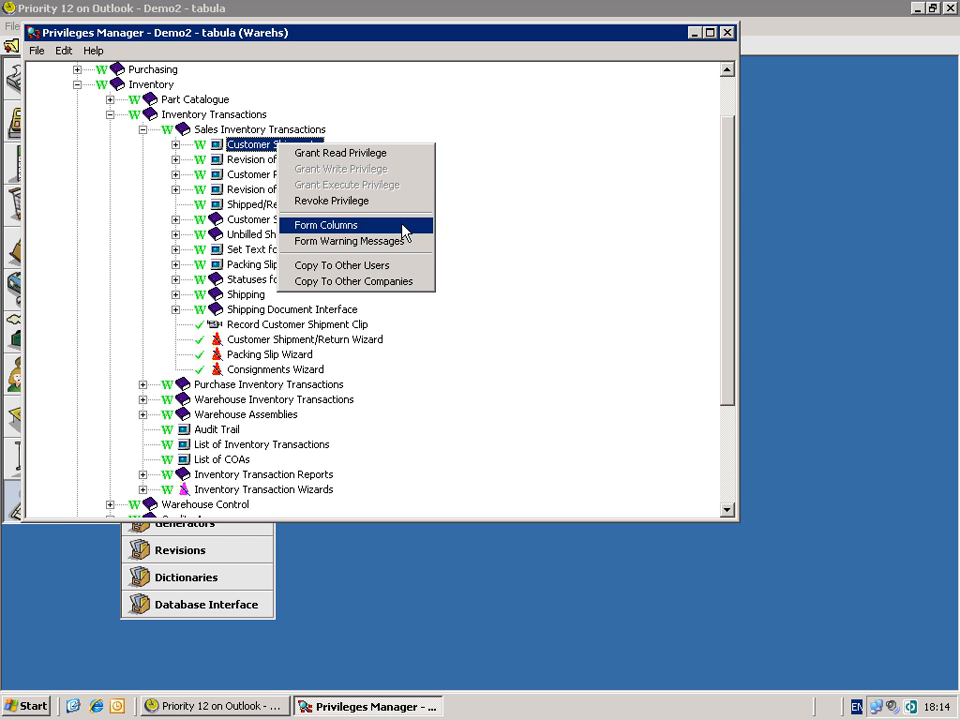
left_click(419, 282)
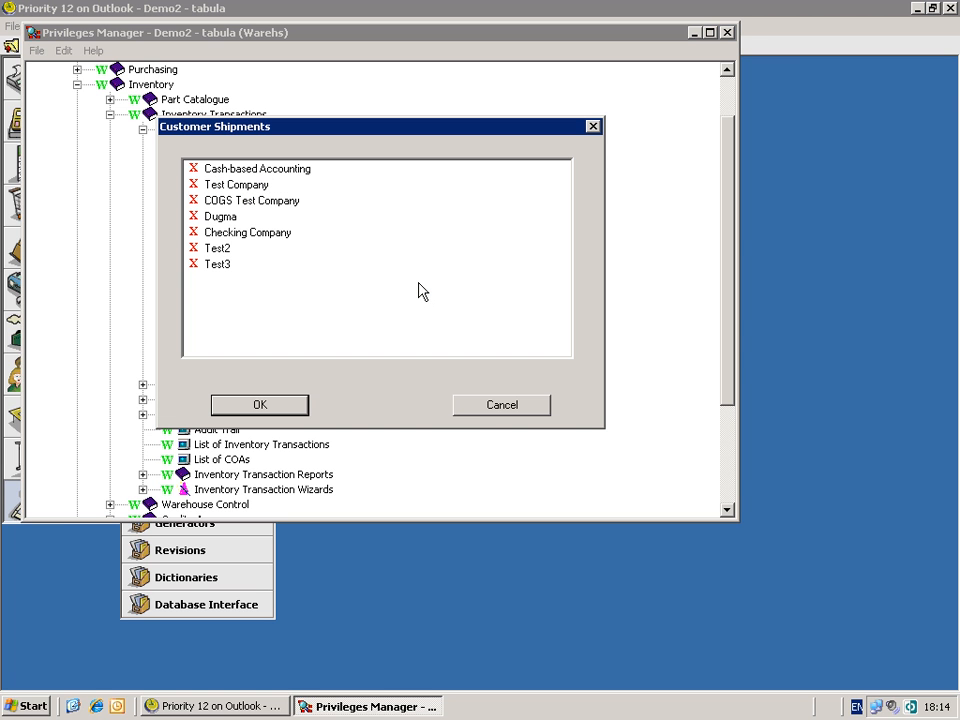
left_click(470, 404)
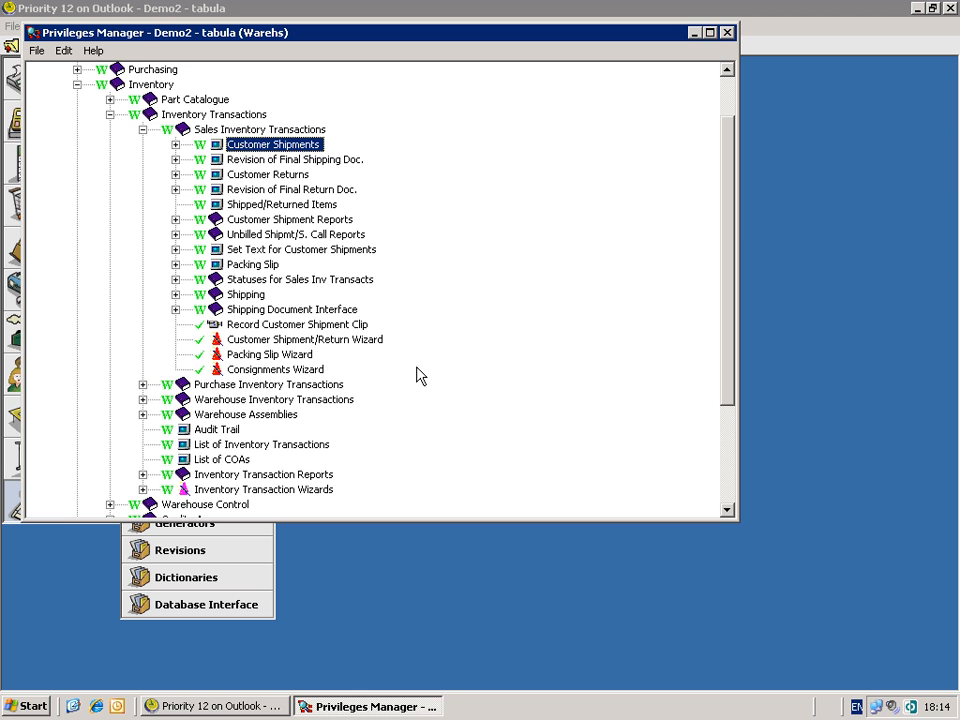
- Apply the Warehs privilege changes via File > Apply Changes and bring the main window forward
left_click(37, 51)
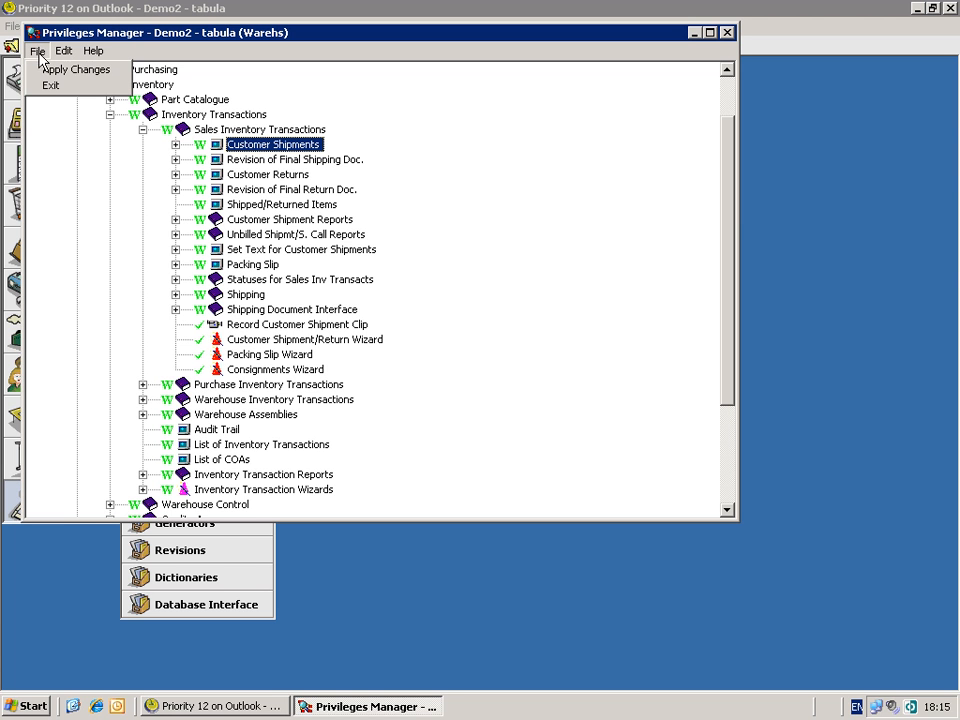
left_click(47, 72)
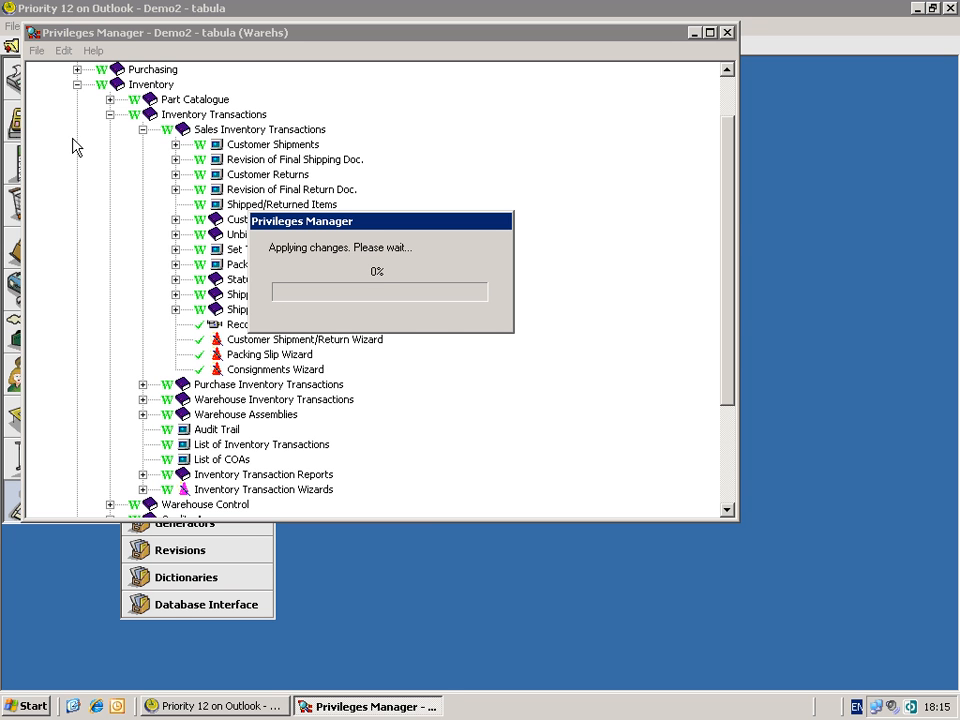
left_click(195, 708)
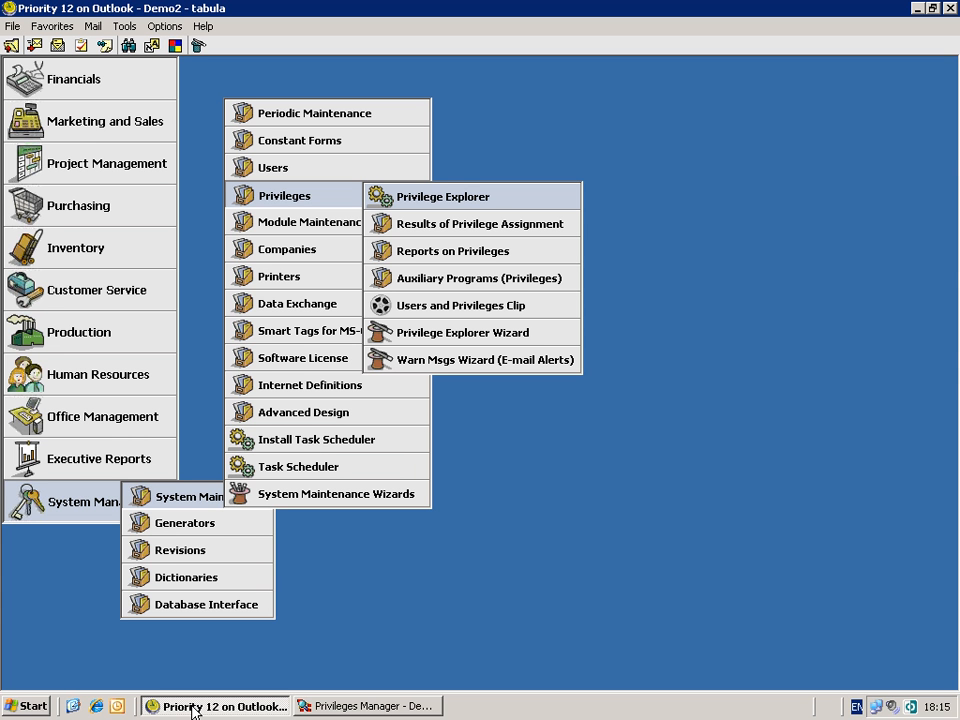
- Navigate the Privileges menus to Results of Privilege Assignment and open History of Privileges
key("Down")
key("Down")
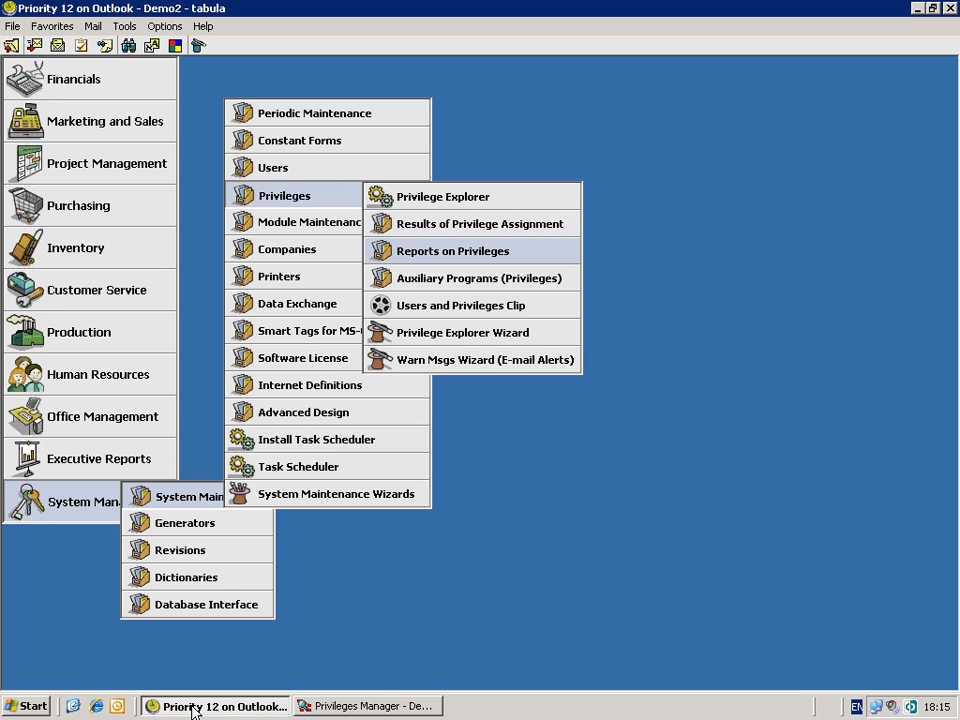
key("Right")
key("Down")
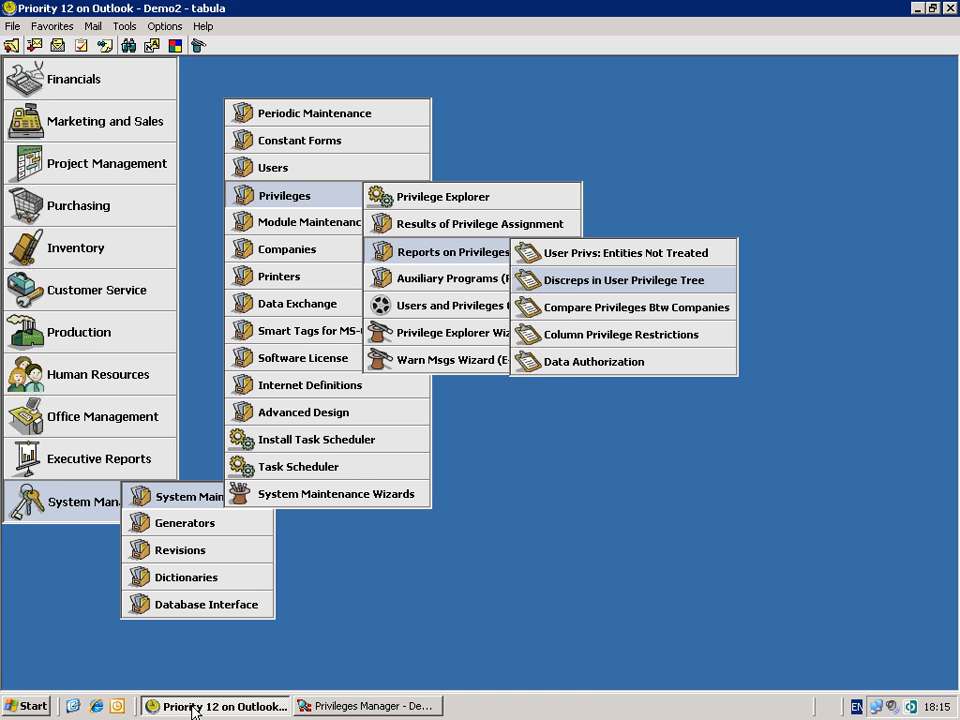
key("Left")
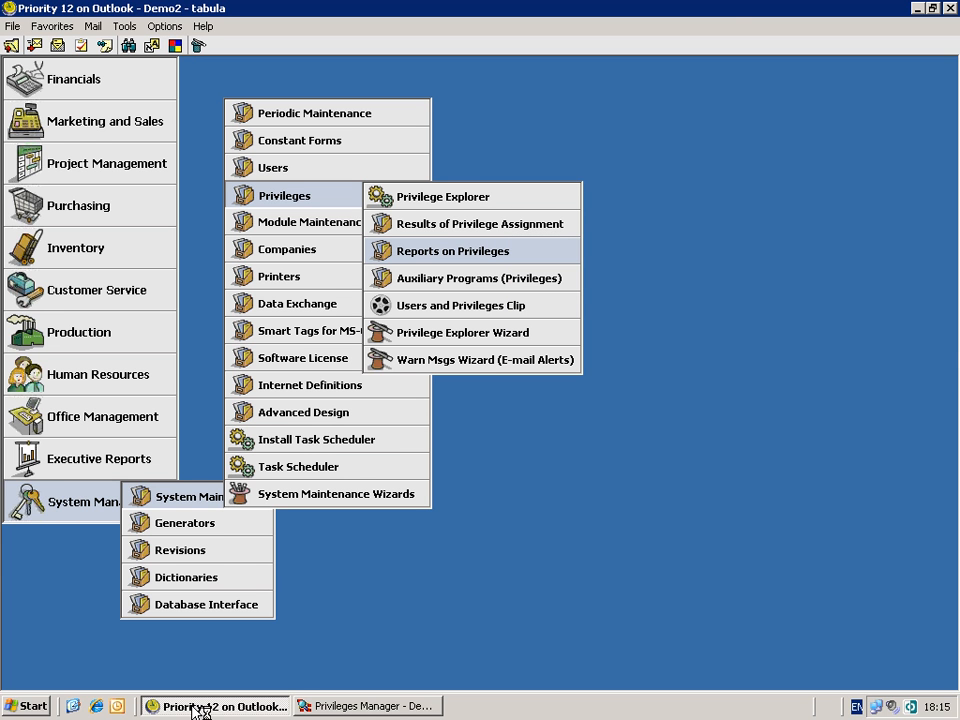
key("Up")
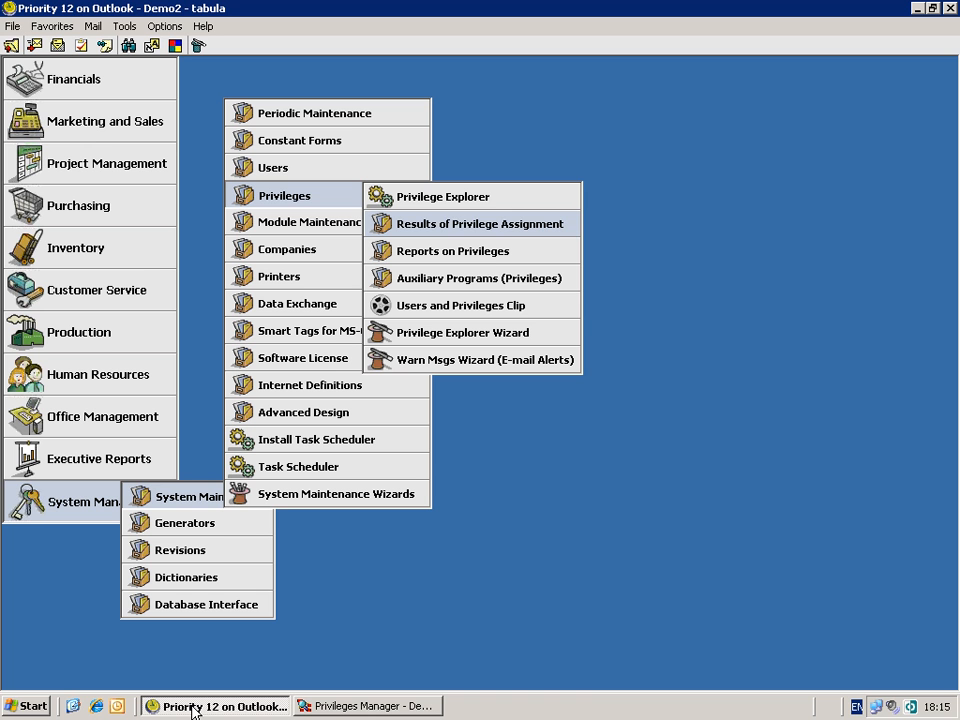
key("Right")
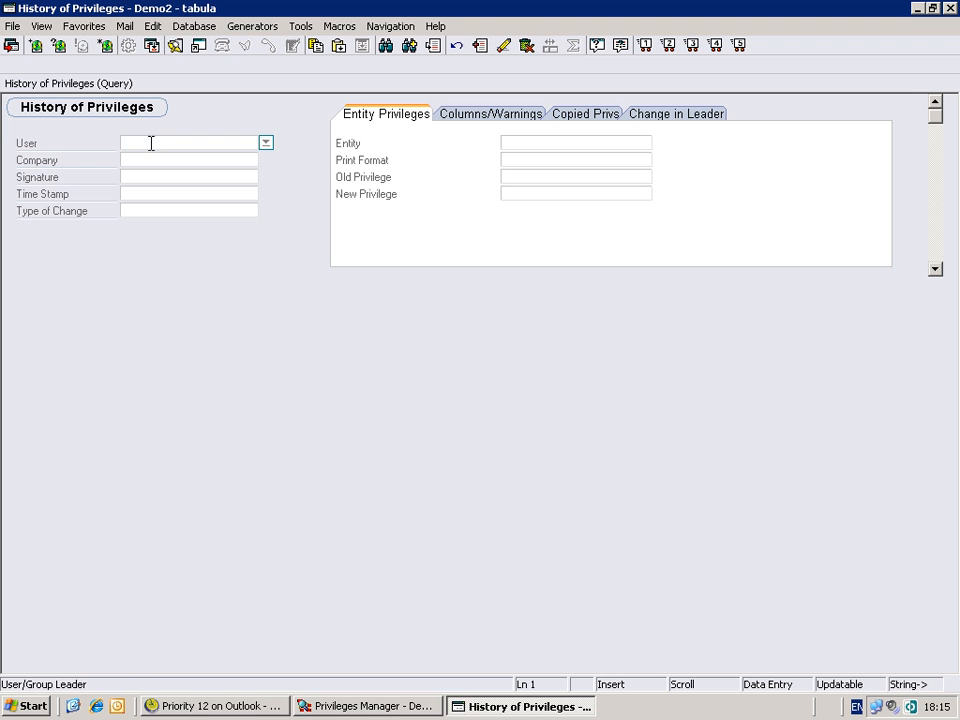
- Check the Signature and Time Stamp fields, then close the History of Privileges query
left_click(217, 176)
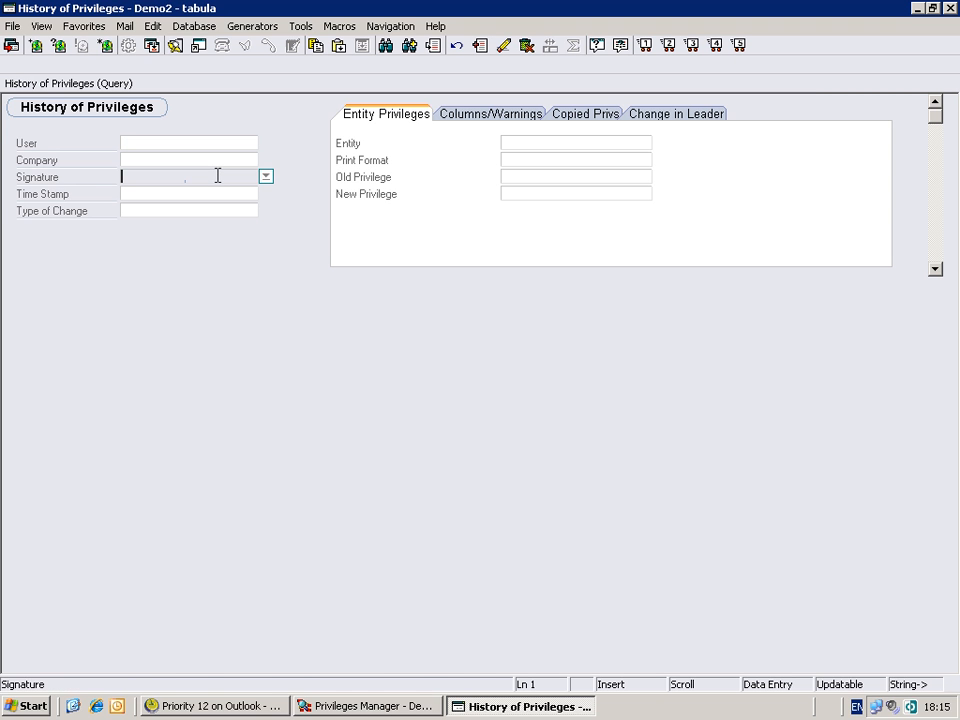
left_click(225, 191)
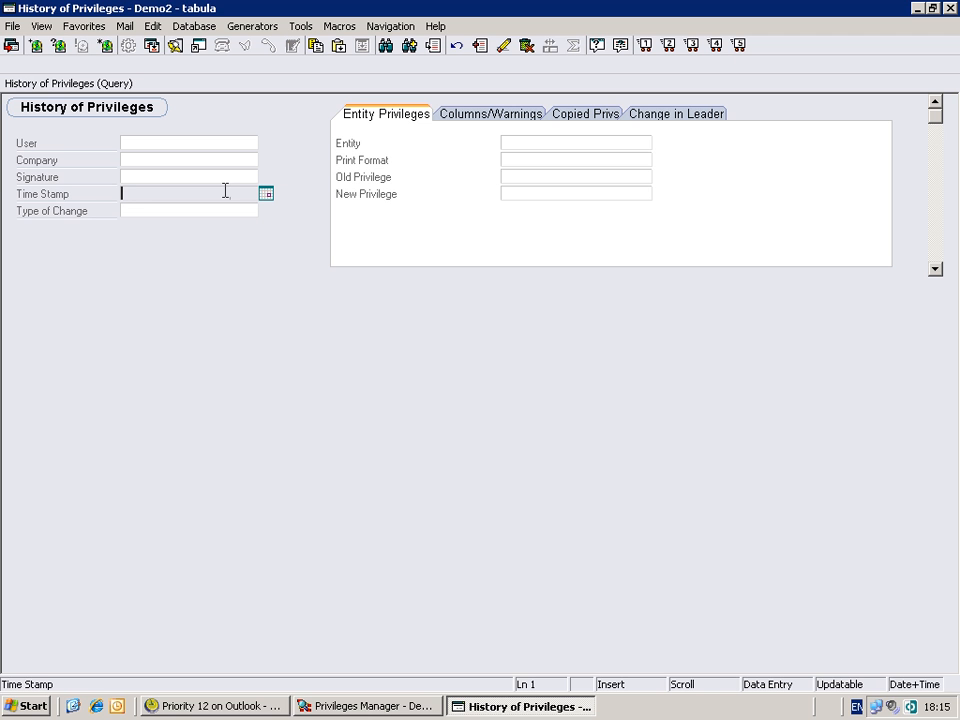
left_click(950, 9)
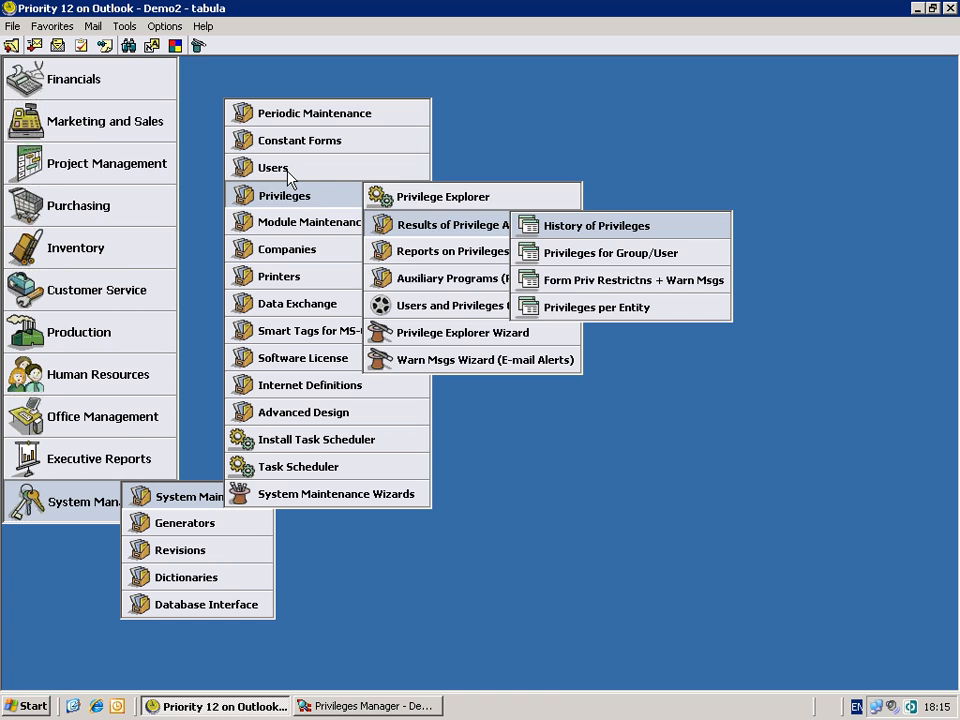
- In Add New User, enter the new user's user name, full name and social security number
mouse_move(288, 176)
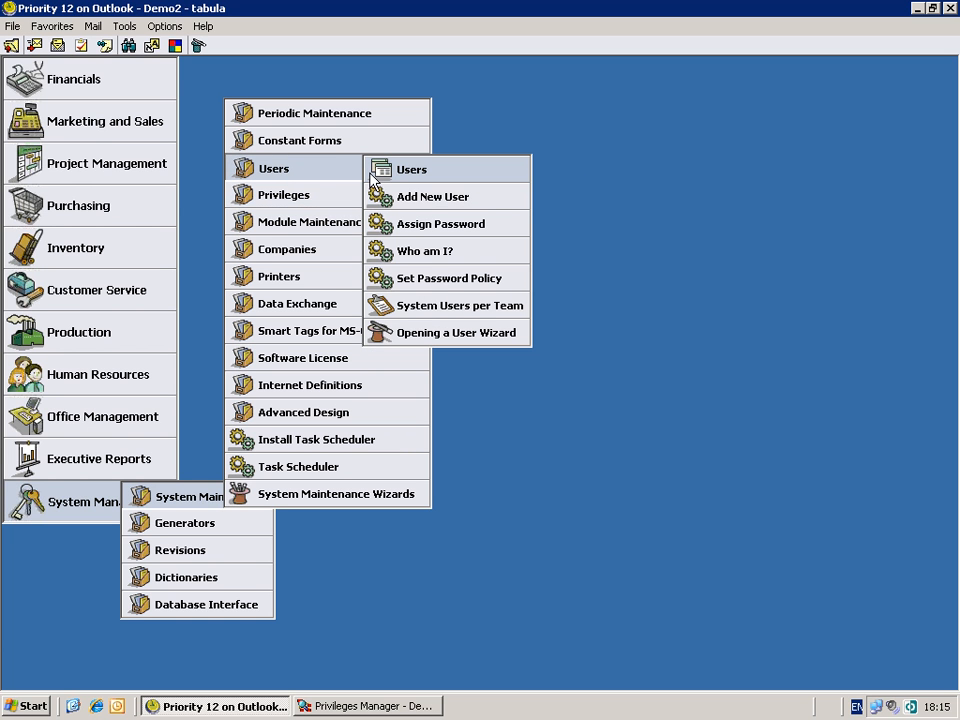
left_click(428, 205)
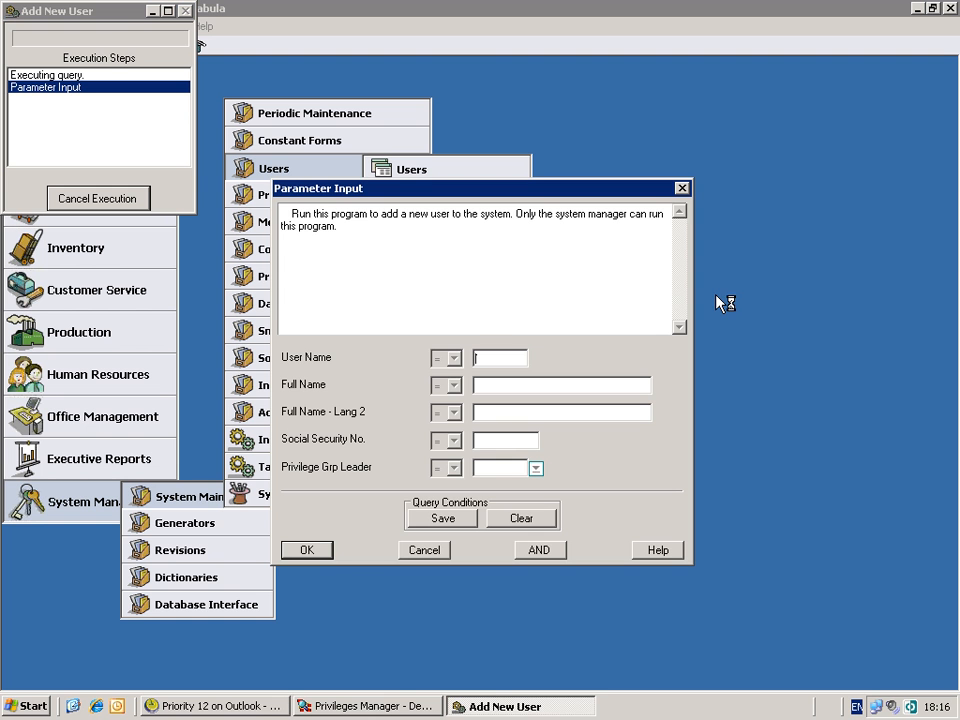
type("Mark")
key("Tab")
key("Tab")
key("Tab")
type("123")
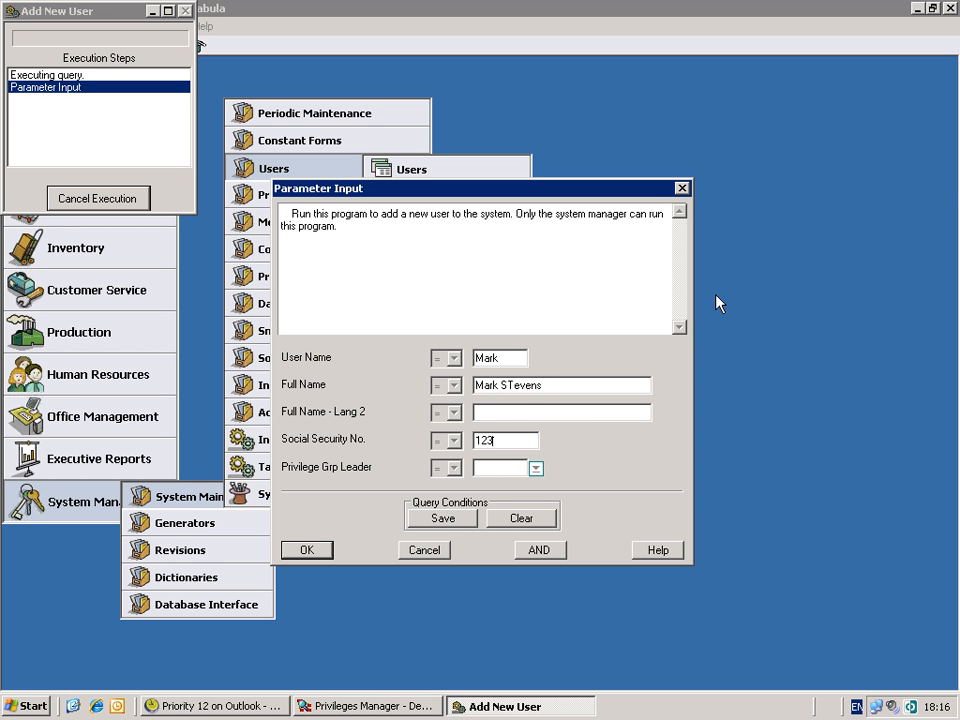
type("456789")
- Choose Warehs as Privilege Group Leader, confirm, and dismiss the success message
left_click(537, 469)
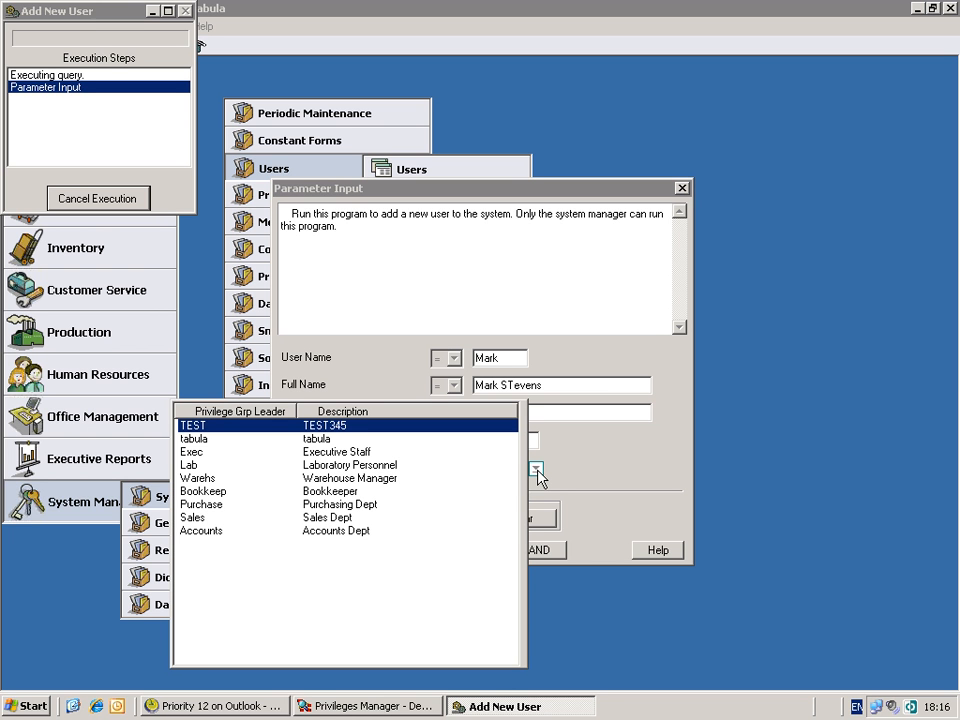
left_click(204, 480)
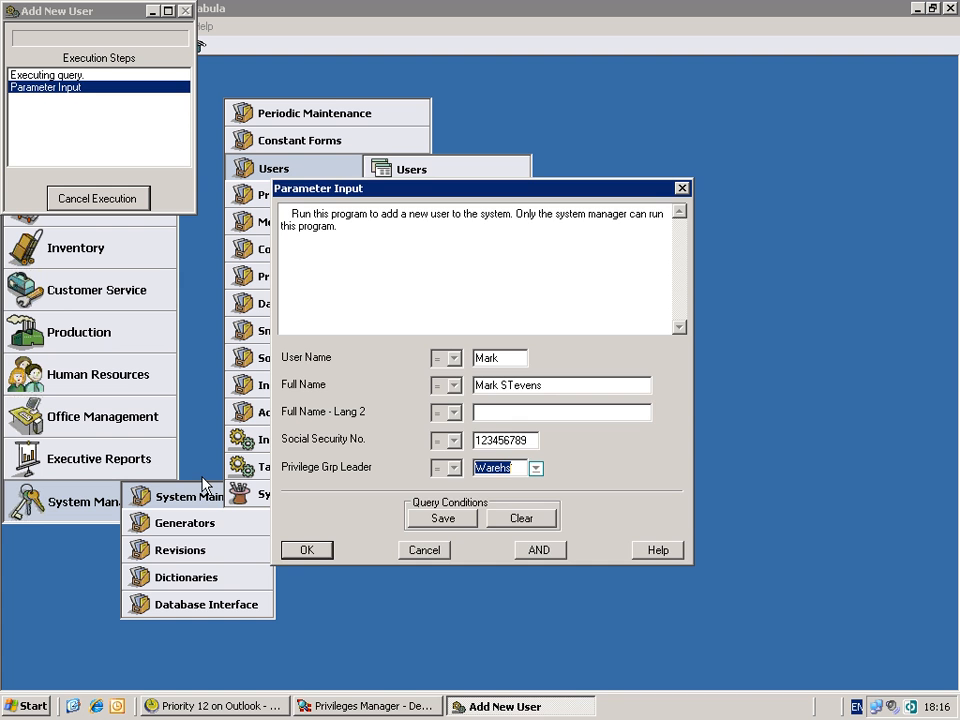
left_click(308, 550)
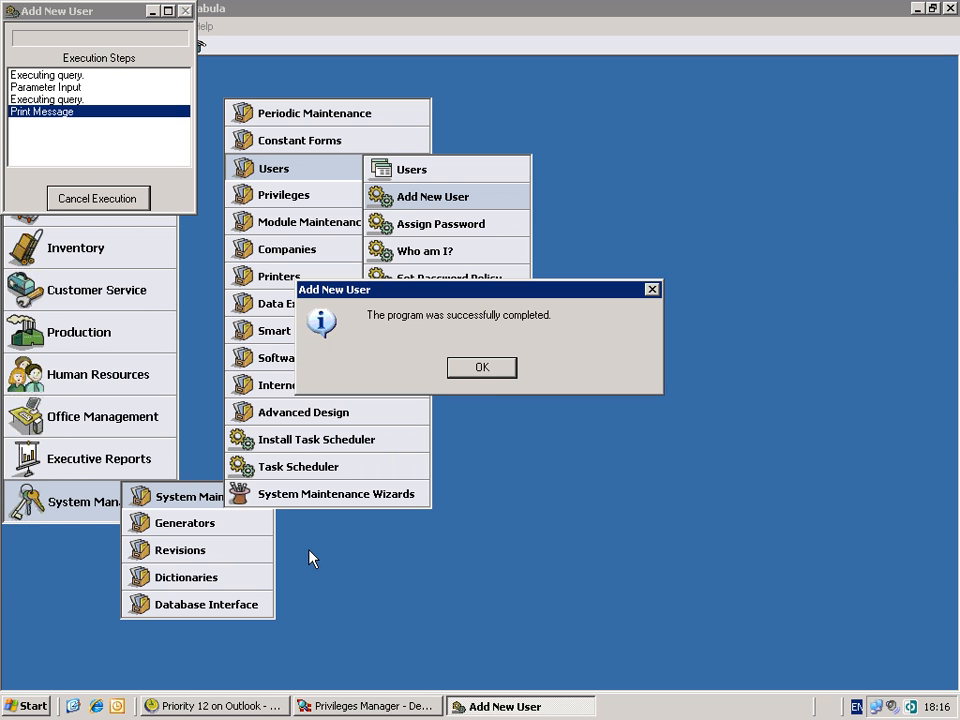
left_click(489, 370)
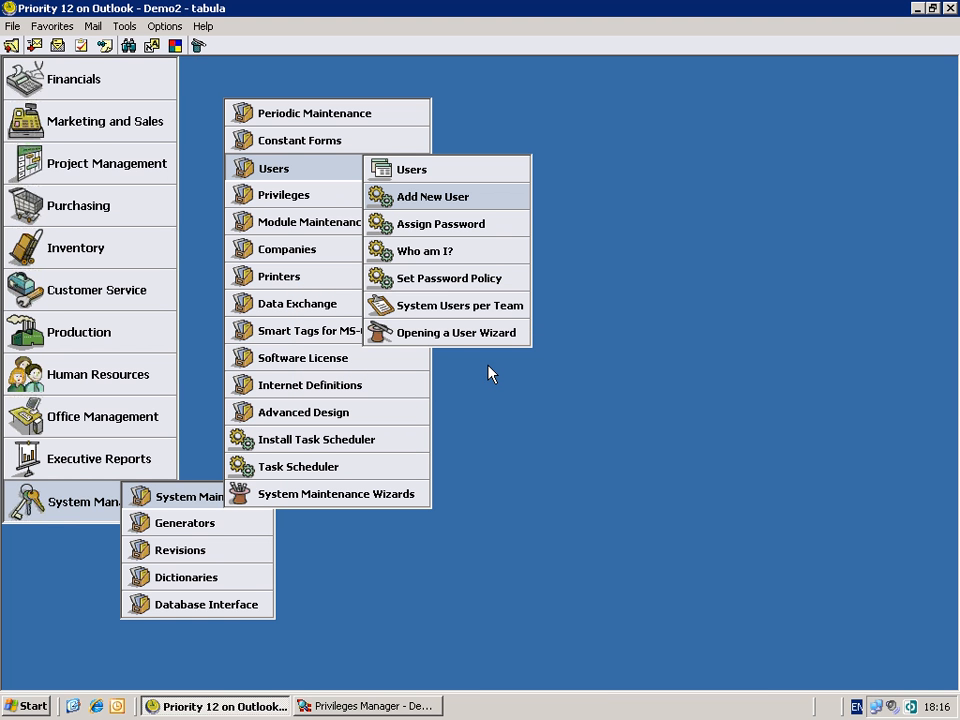
- Go to the desktop, launch Priority 12 on SQL, and log in with the new user's username
left_click(391, 707)
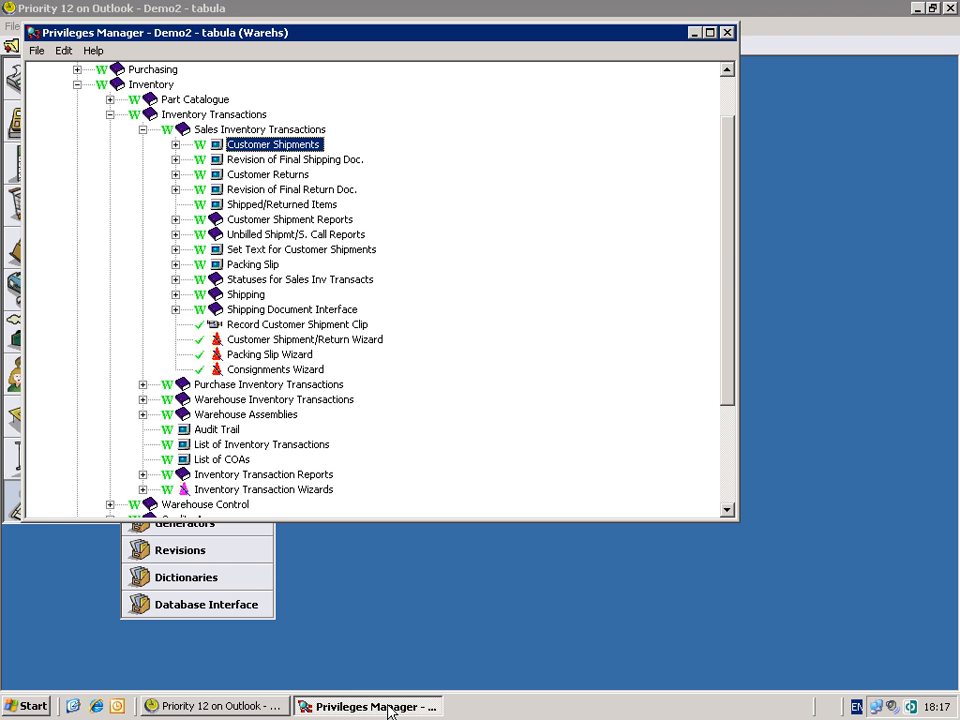
left_click(75, 707)
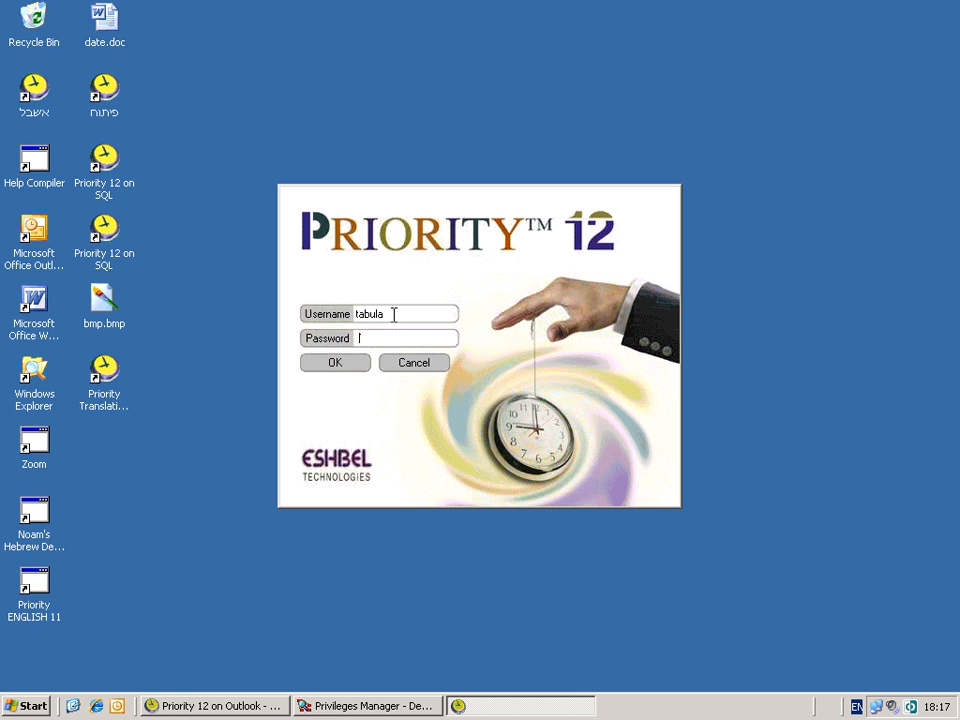
double_click(394, 314)
type("Mark")
key("Return")
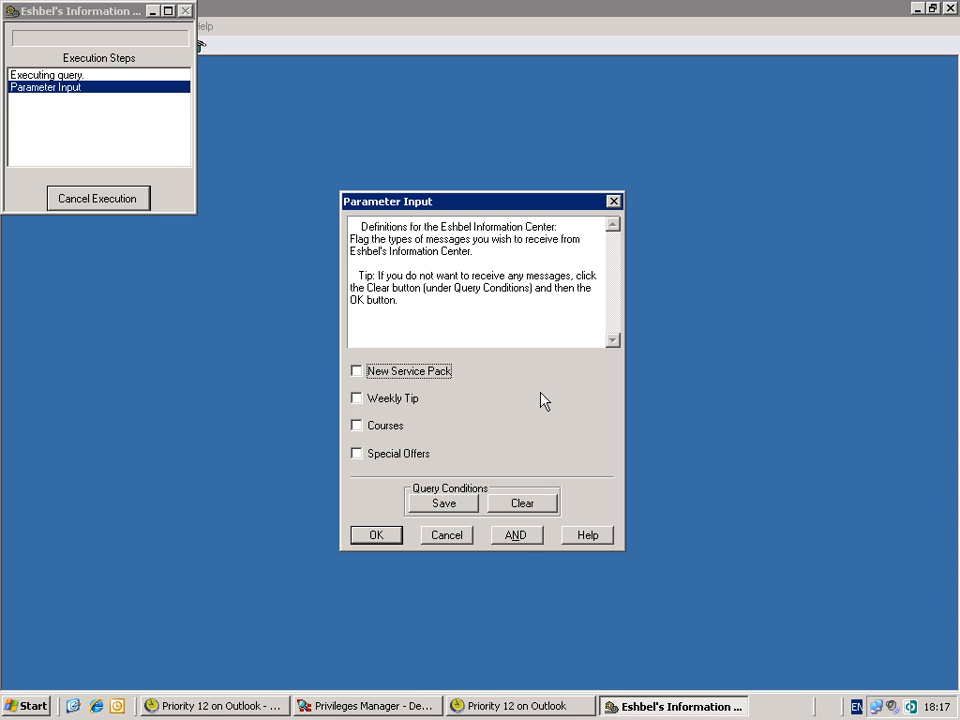
- Subscribe to New Service Pack and Weekly Tip messages in the Information Center
left_click(357, 372)
left_click(357, 399)
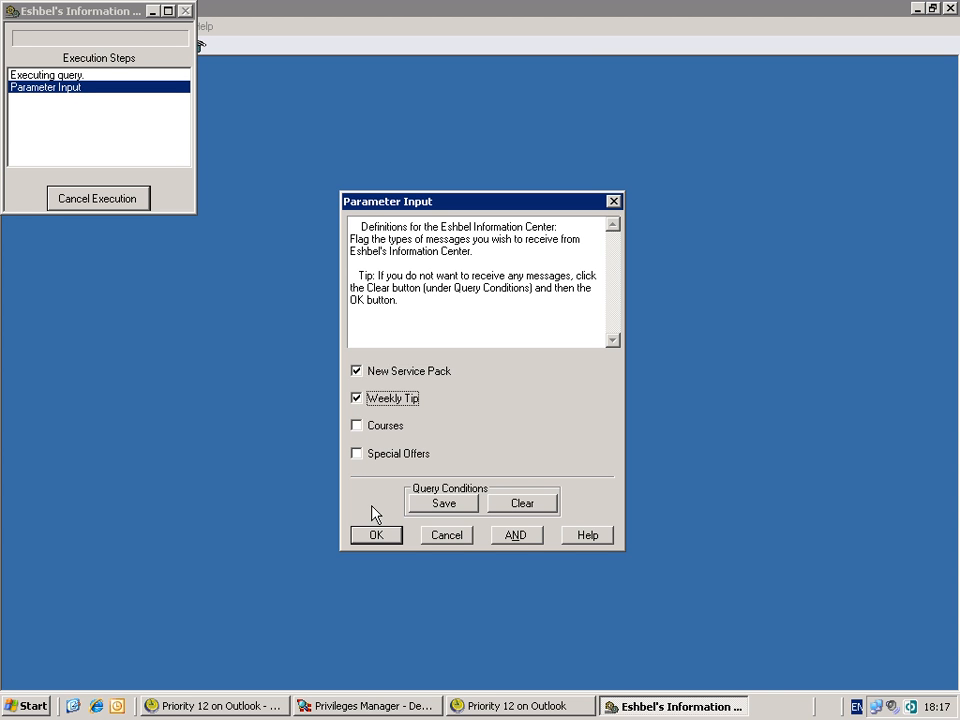
left_click(376, 535)
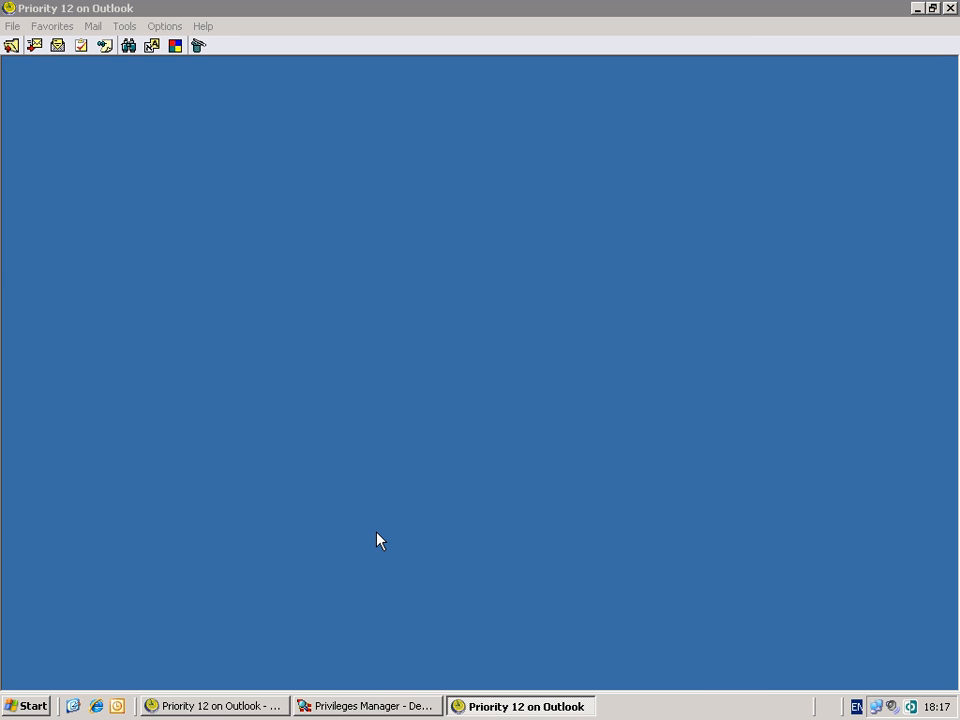
- Dismiss the info dialog, then open File > Change Password and cancel without changing the password
left_click(476, 381)
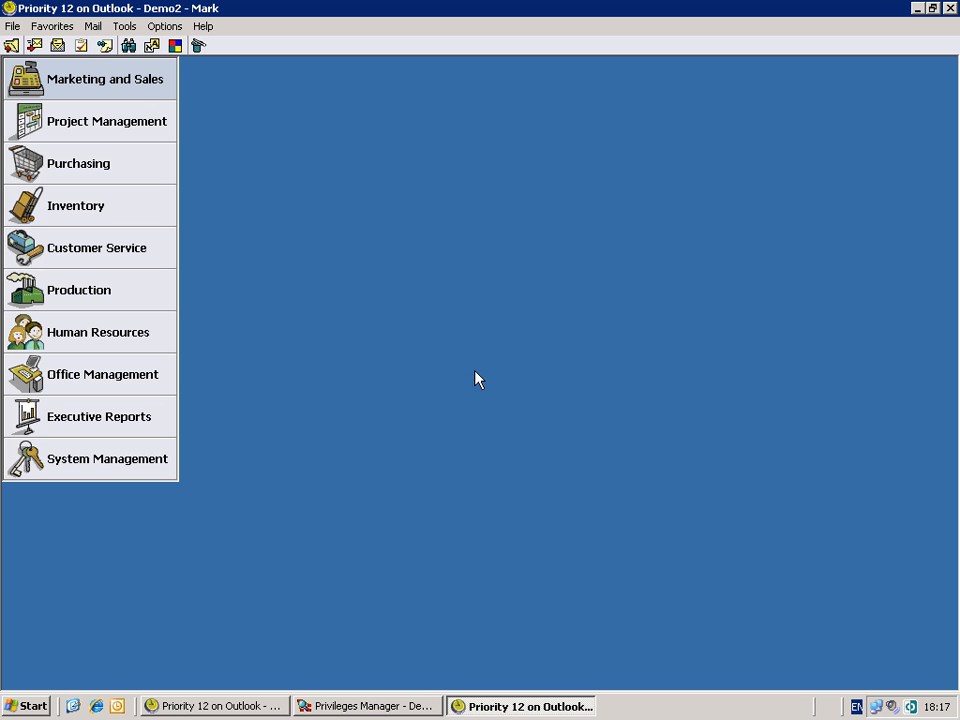
left_click(10, 28)
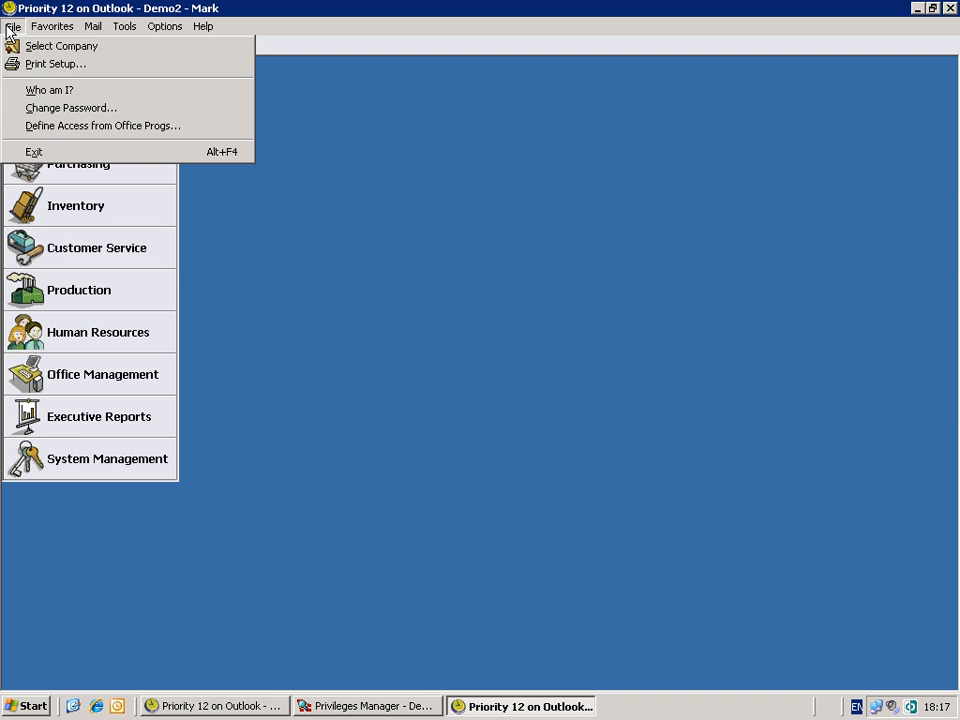
left_click(35, 109)
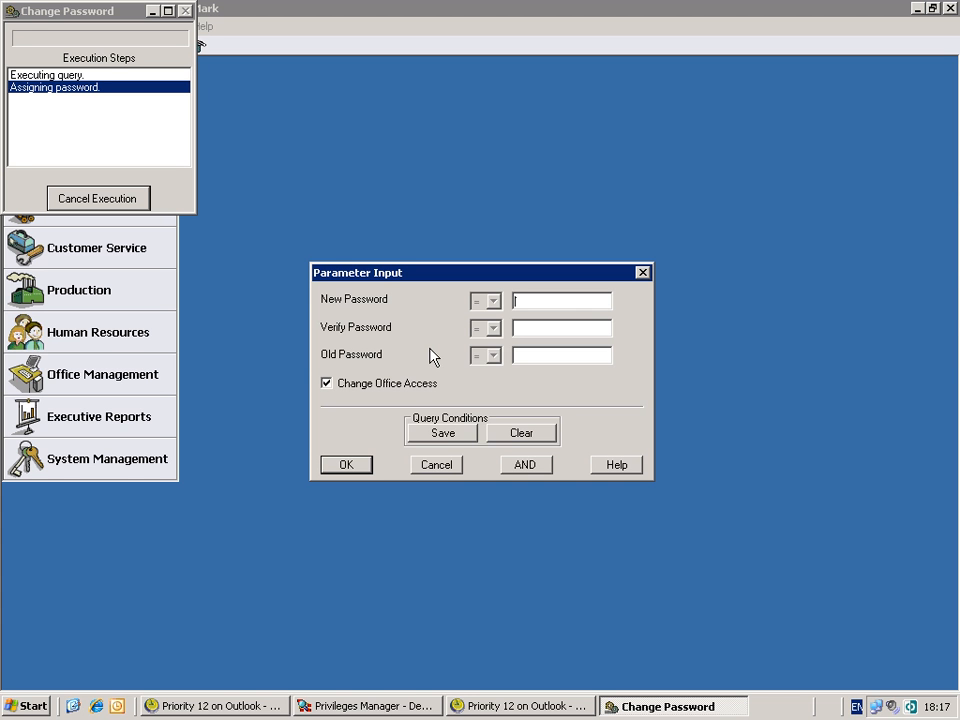
left_click(436, 465)
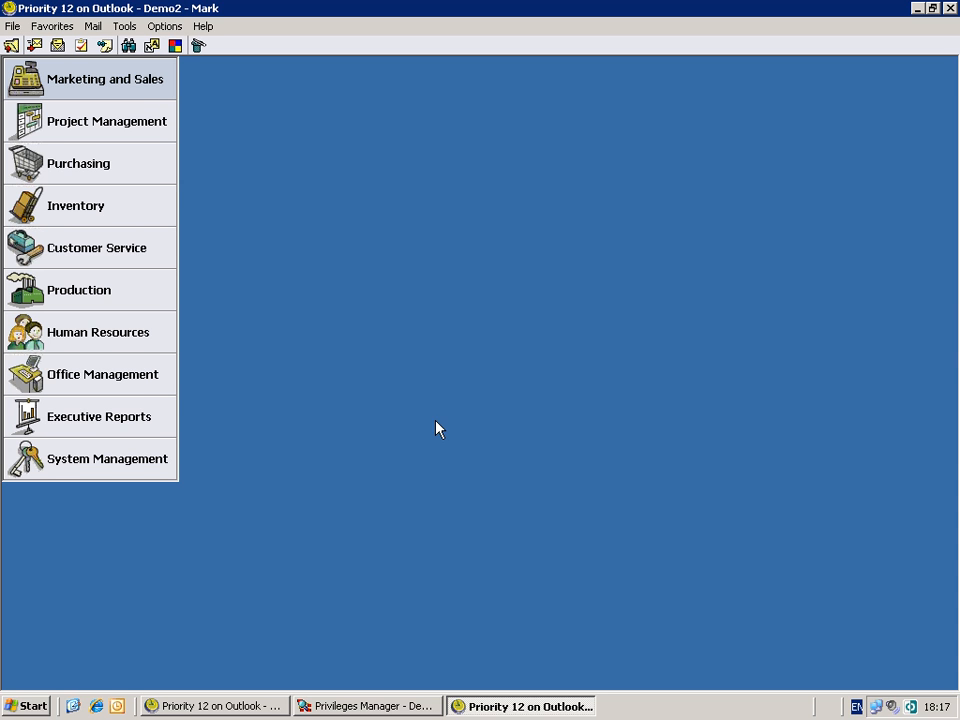
- Open Human Resources > Personnel File on its Permissions tab
left_click(118, 345)
left_click(176, 327)
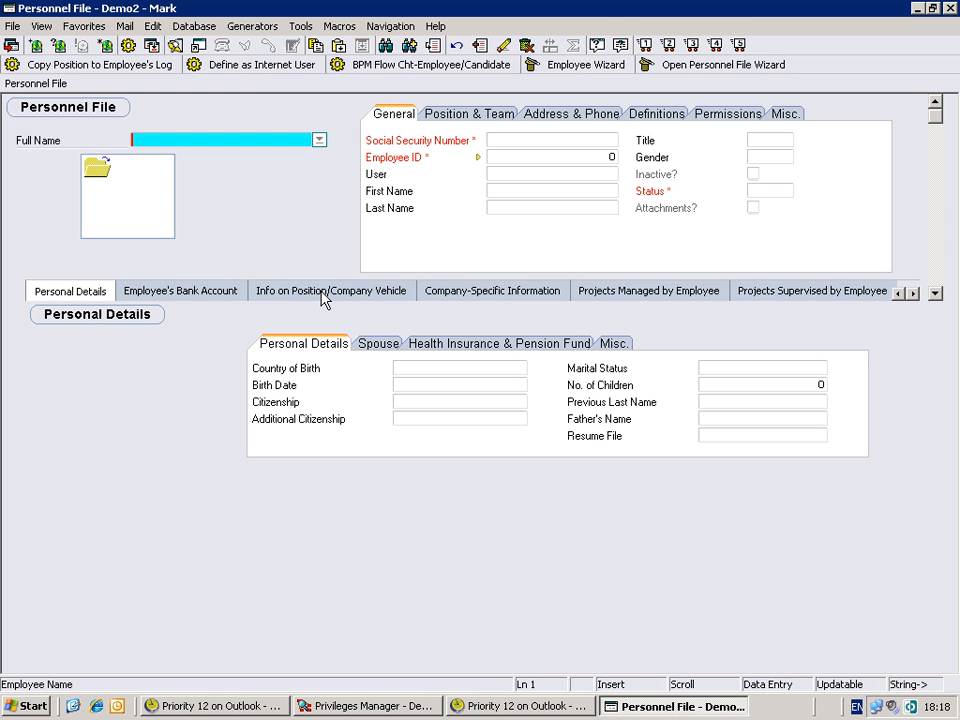
left_click(720, 116)
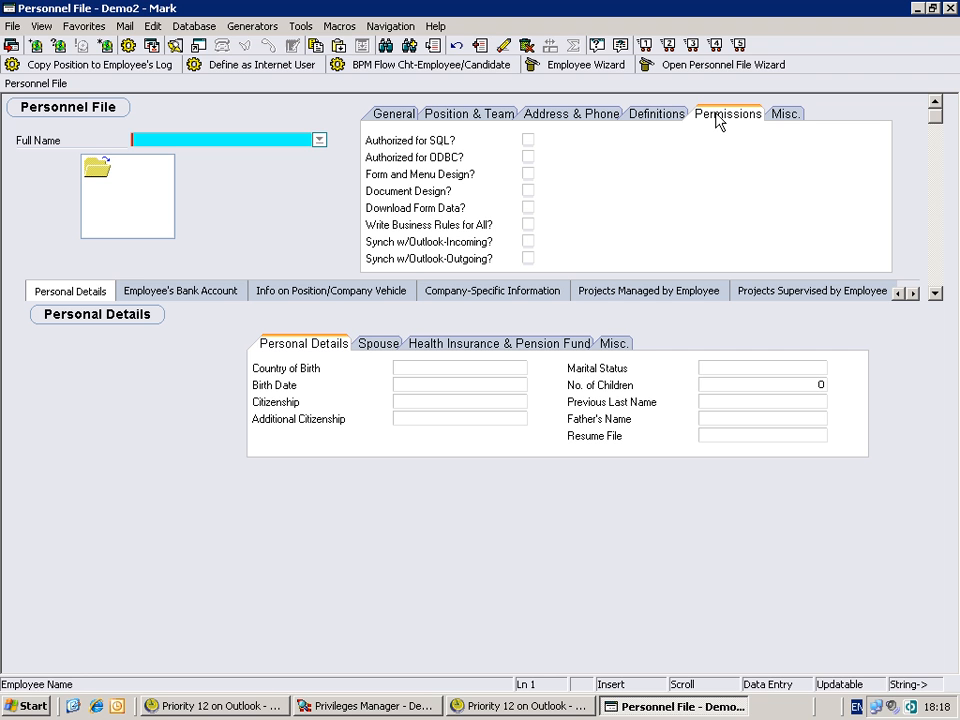
- Step through the permission fields and view the help explanation for Document Design
key("Tab")
key("Tab")
key("Tab")
key("Tab")
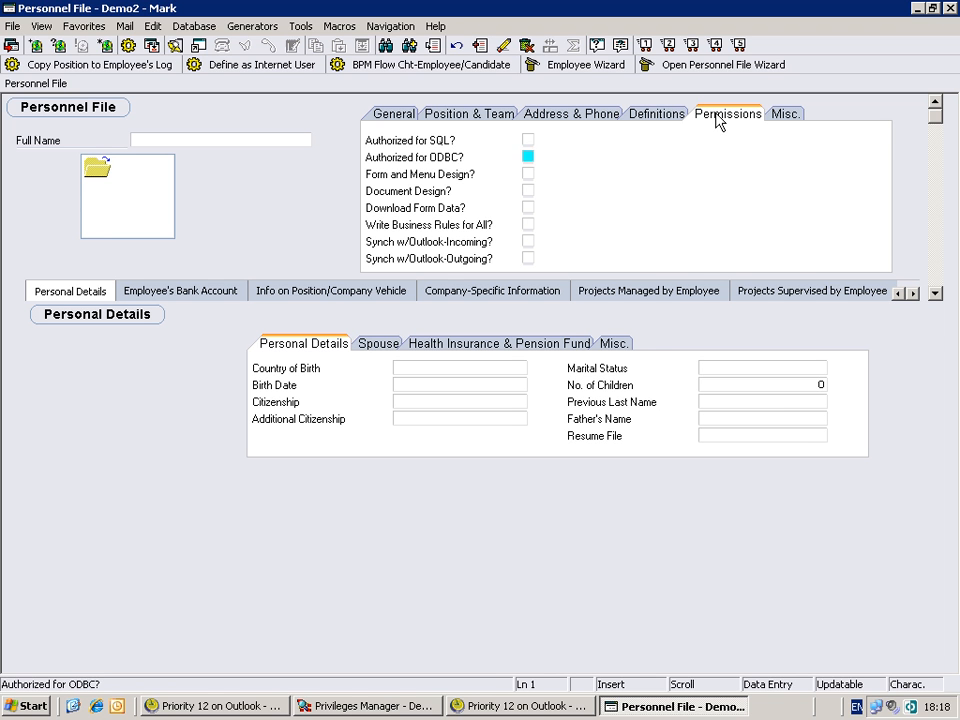
key("Tab")
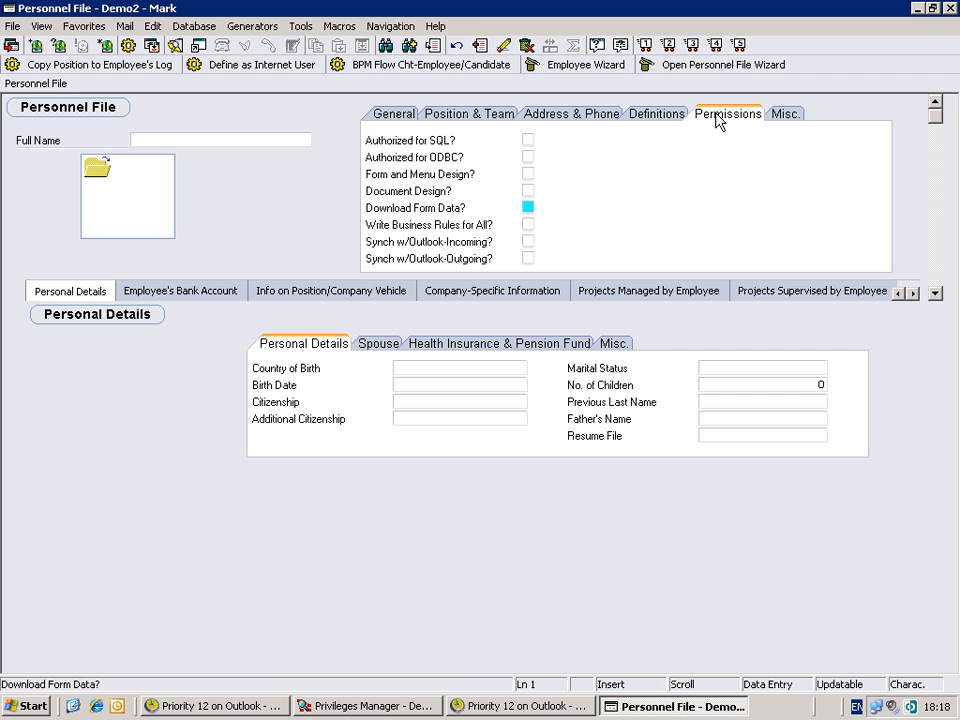
key("shift+Tab")
key("shift+Tab")
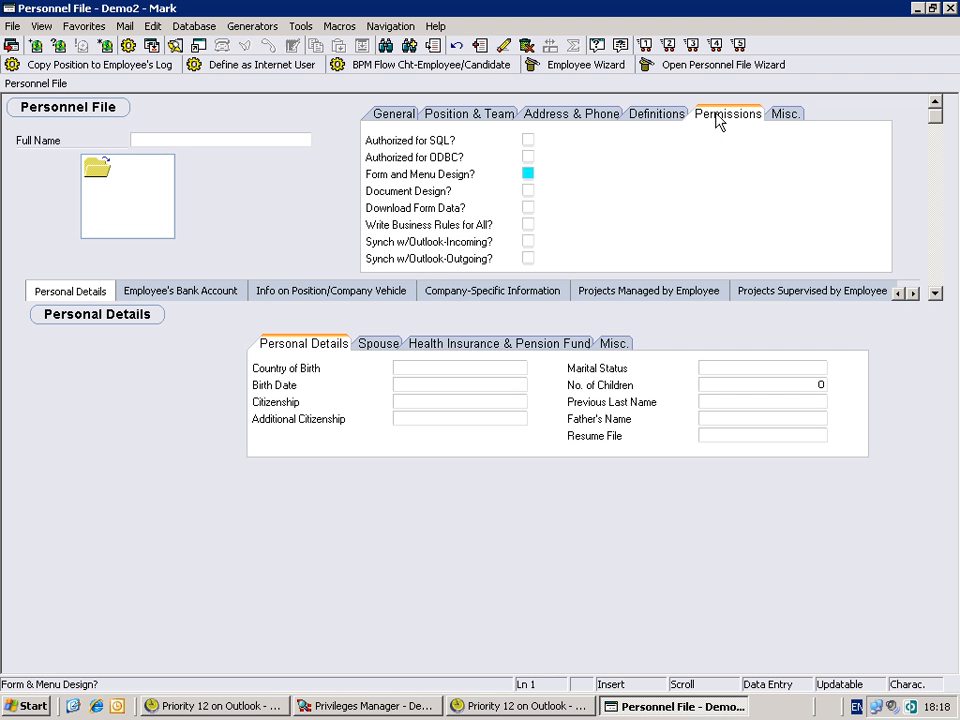
key("Tab")
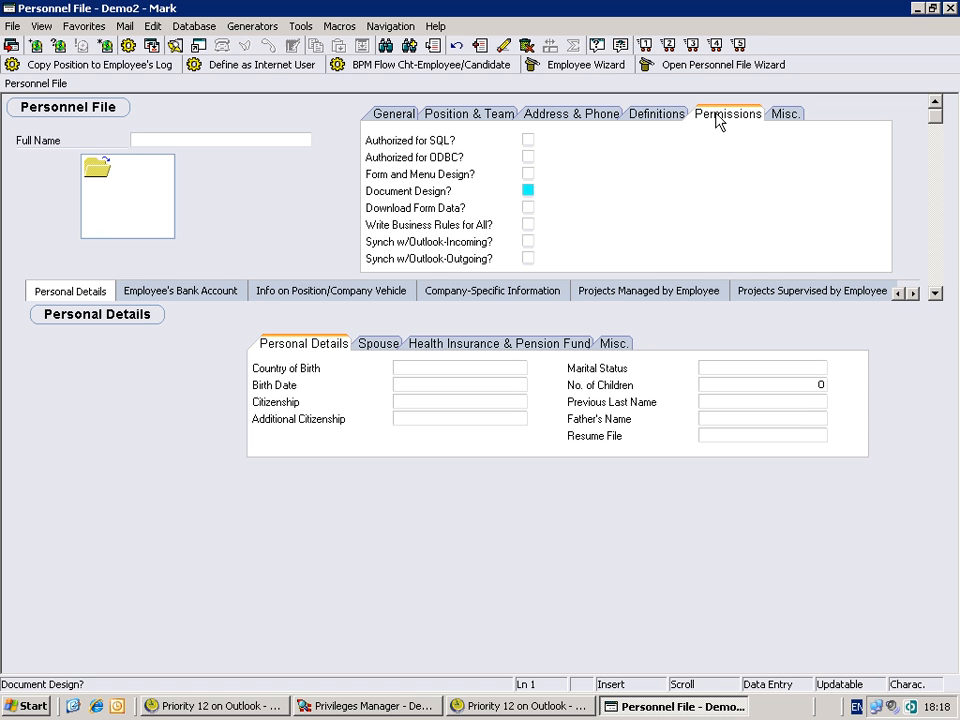
key("F1")
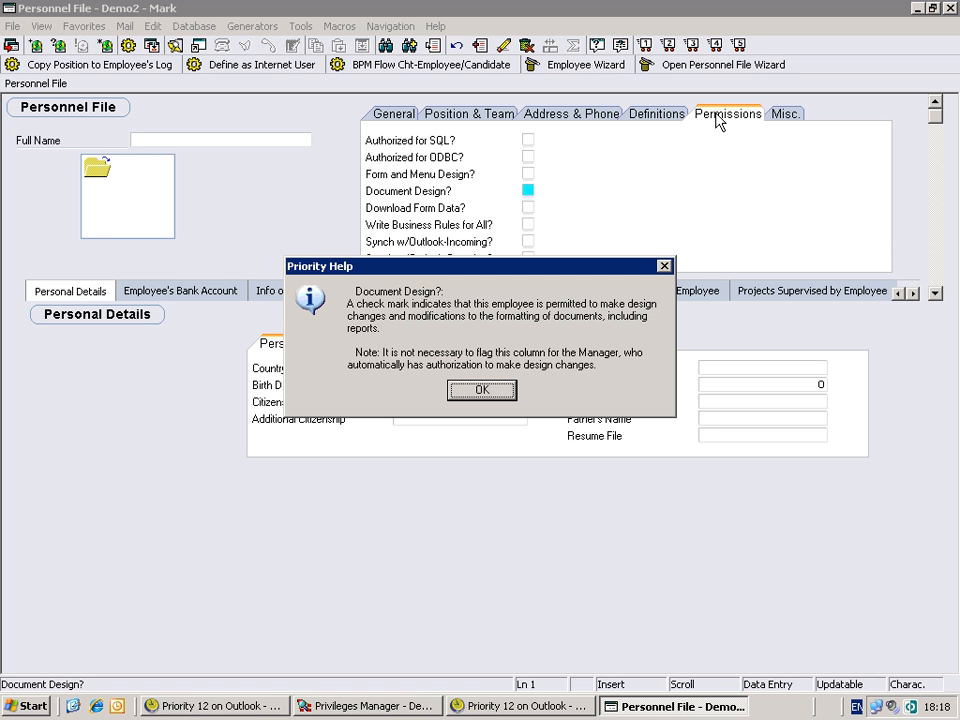
key("Return")
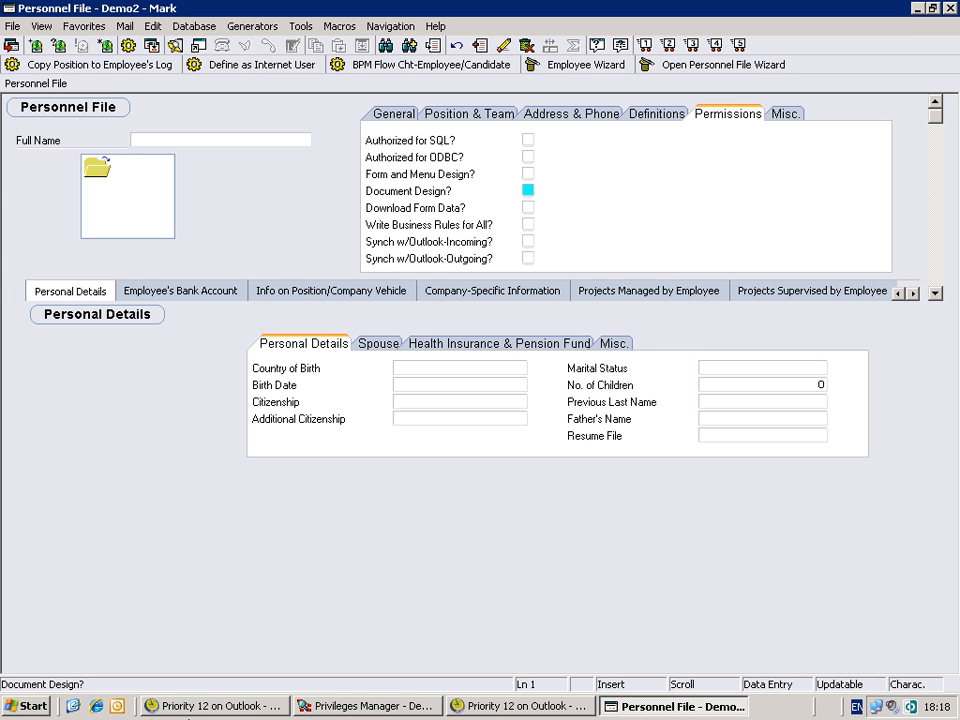
- Return to the administrator's Priority window and show the Privileges submenu with Privilege Explorer Wizard
left_click(193, 706)
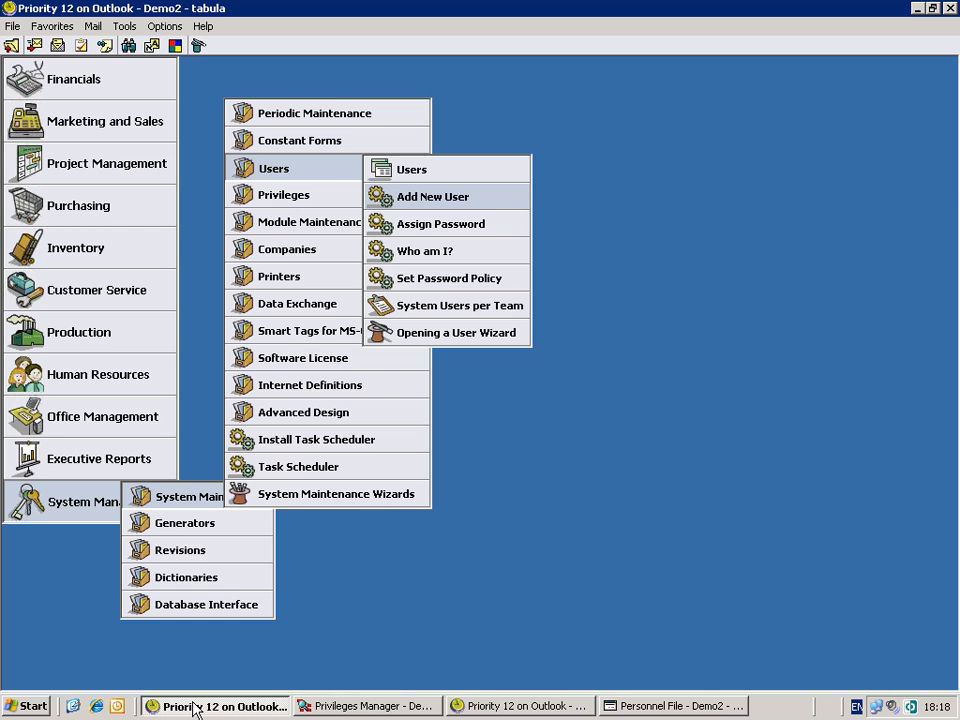
mouse_move(316, 198)
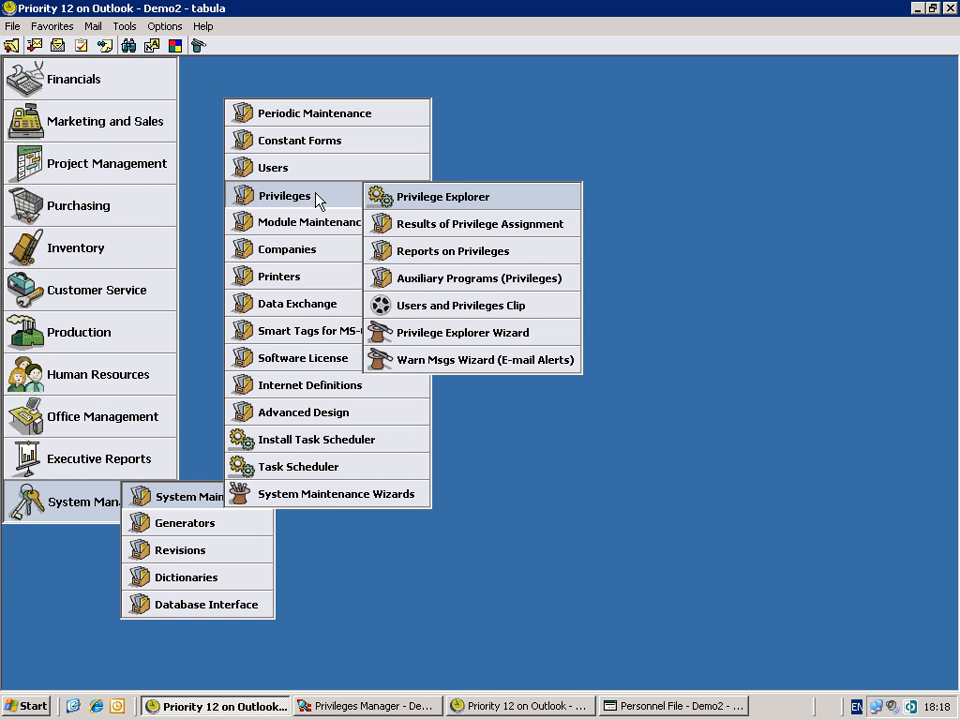
key("Up")
key("Up")
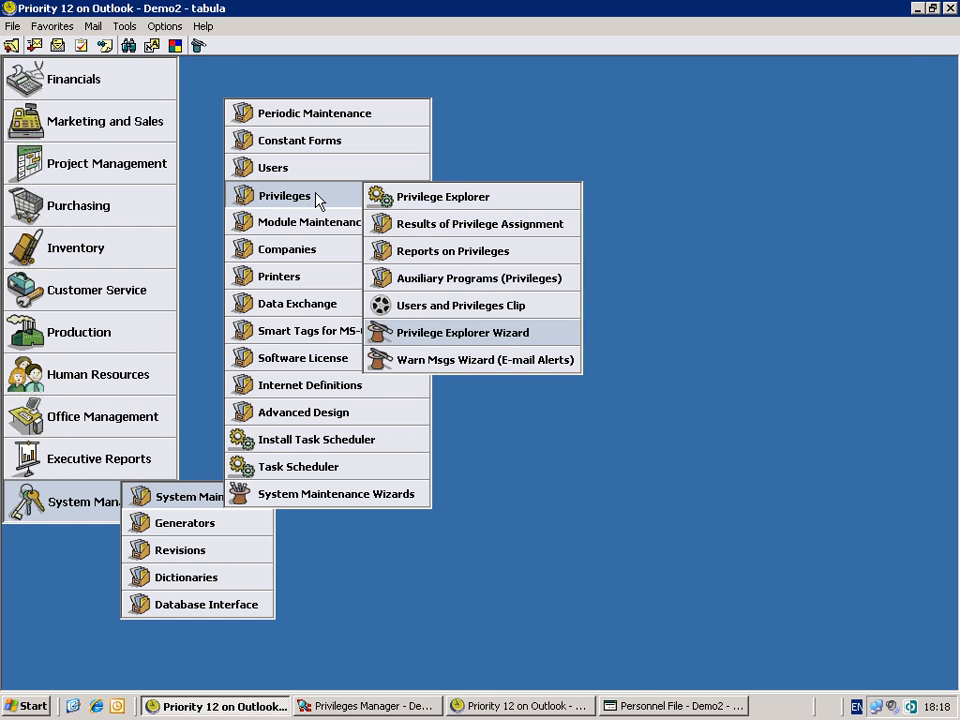
mouse_move(392, 6)
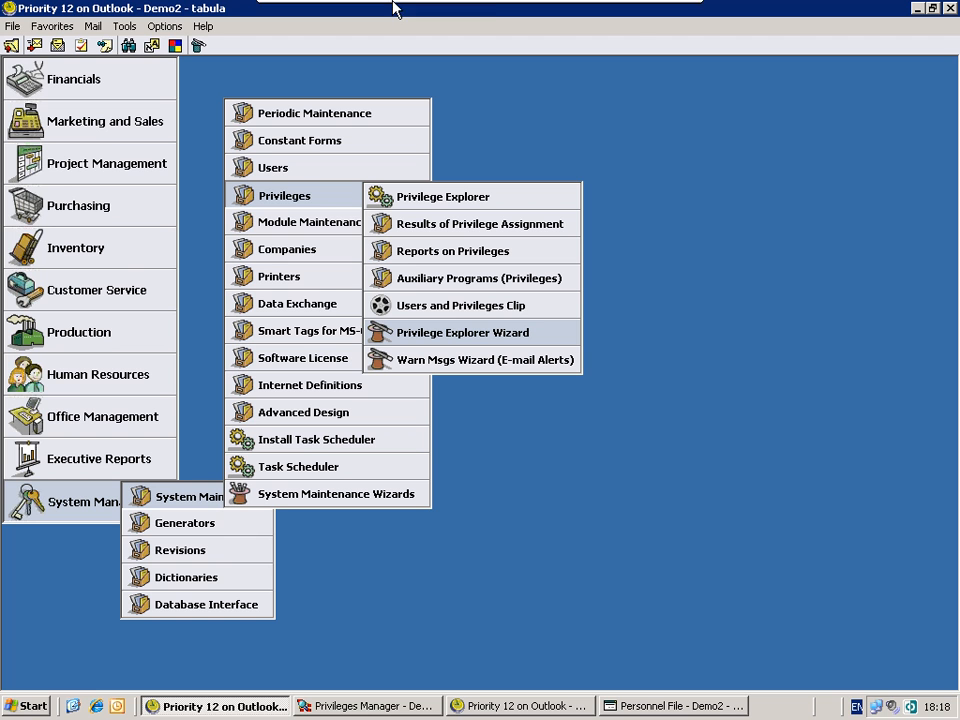